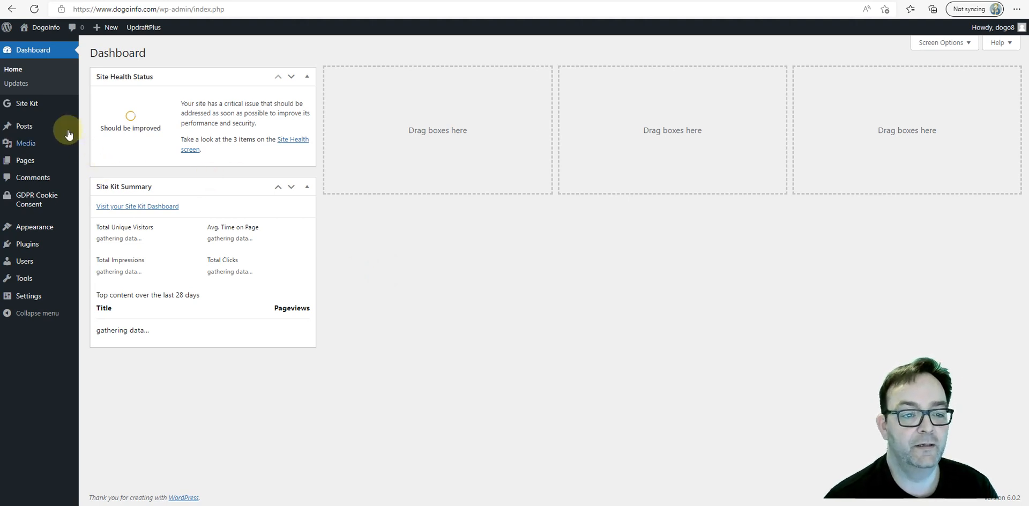
Step: Search the plugin directory for "all in one seo", then install and activate the All in One SEO plugin
{"action": "mouse_move", "coordinate": [21, 104]}
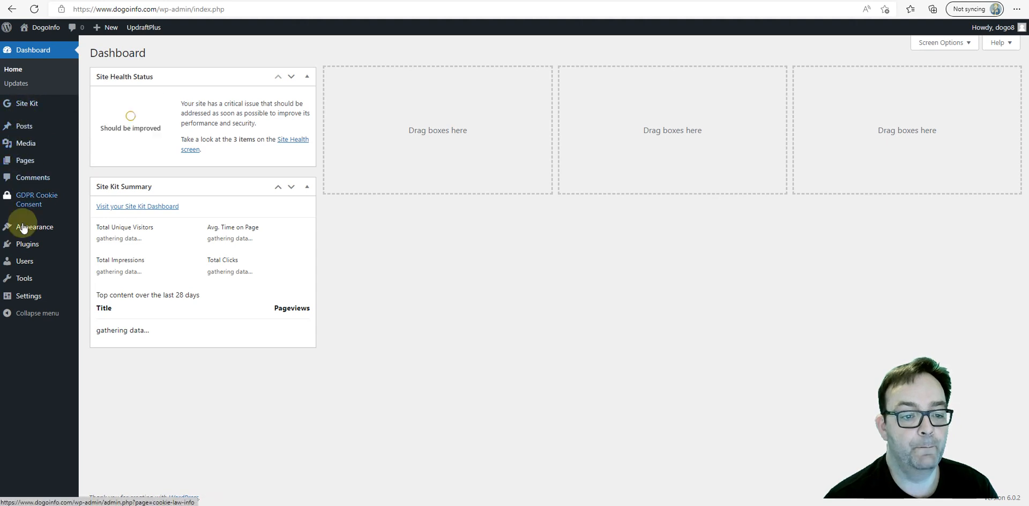
{"action": "left_click", "coordinate": [24, 244]}
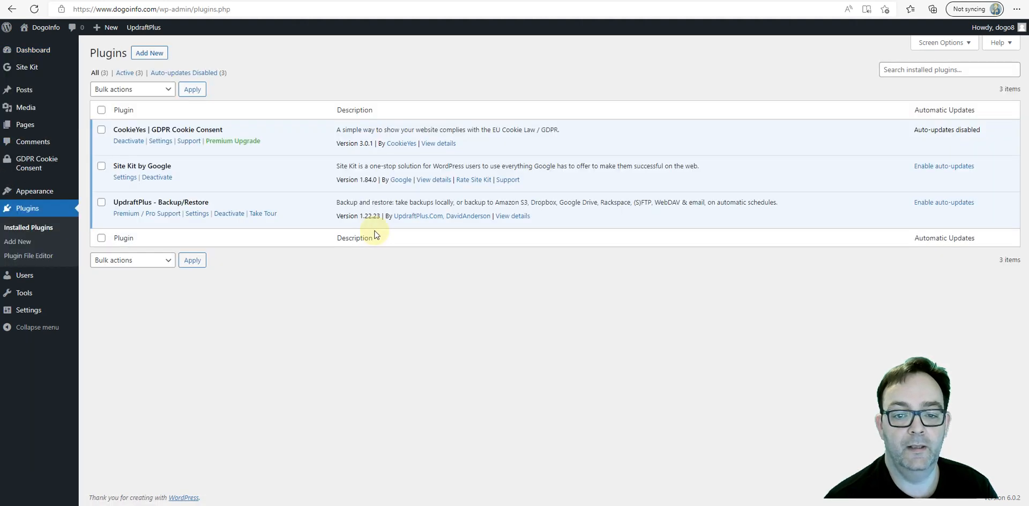
{"action": "left_click", "coordinate": [148, 53]}
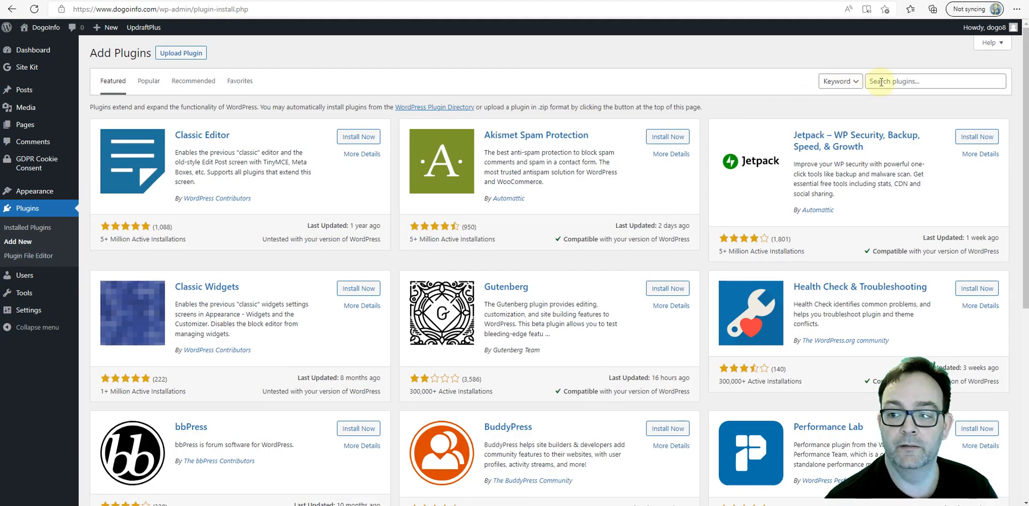
{"action": "left_click", "coordinate": [881, 82]}
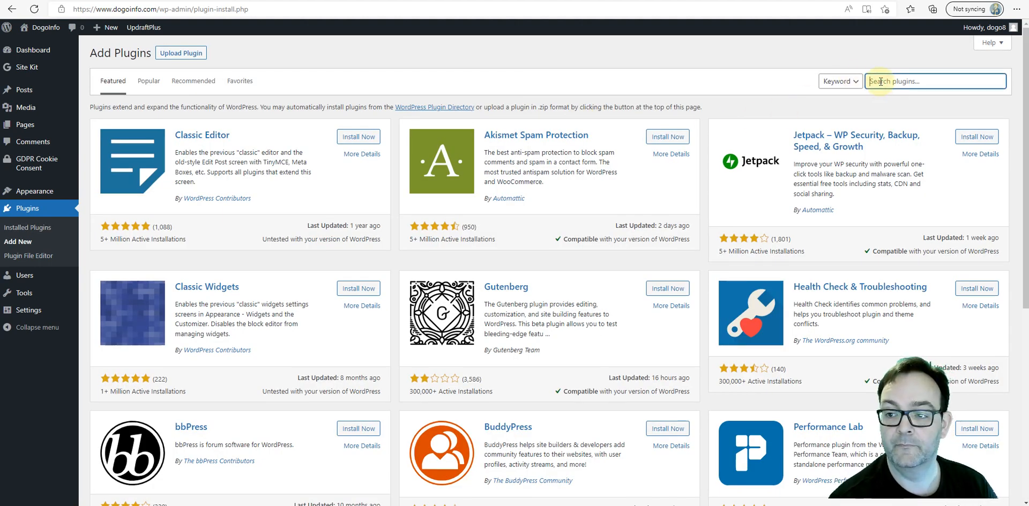
{"action": "type", "text": "all in on"}
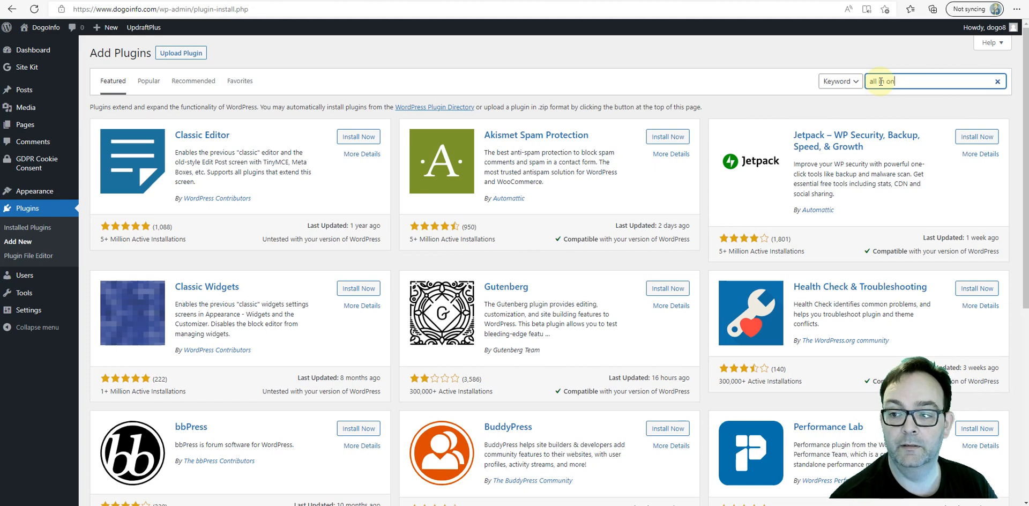
{"action": "type", "text": "e seo"}
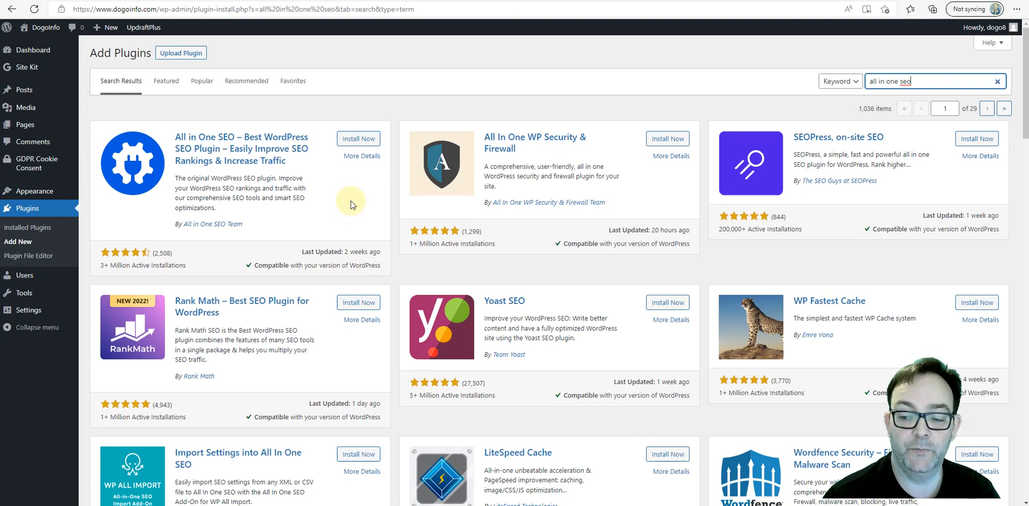
{"action": "left_click", "coordinate": [352, 139]}
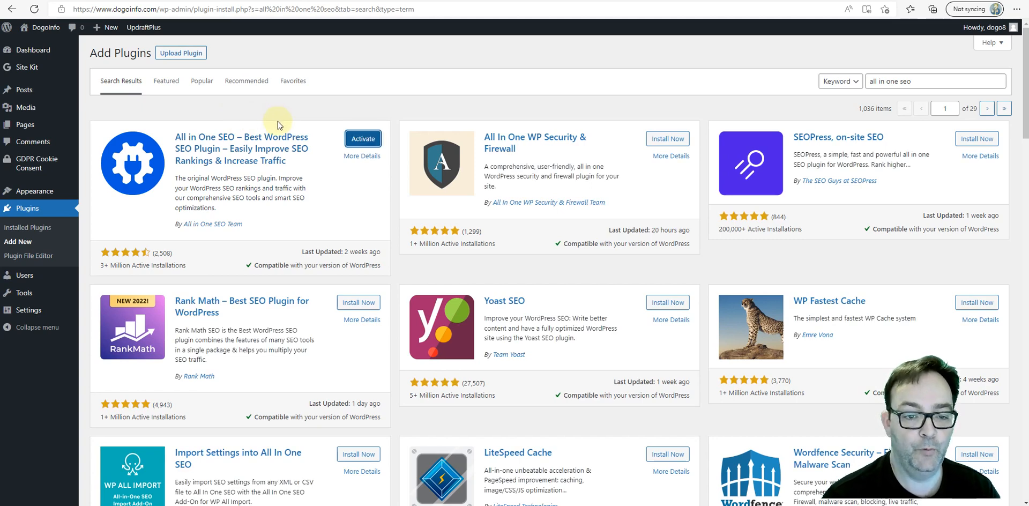
{"action": "left_click", "coordinate": [360, 140]}
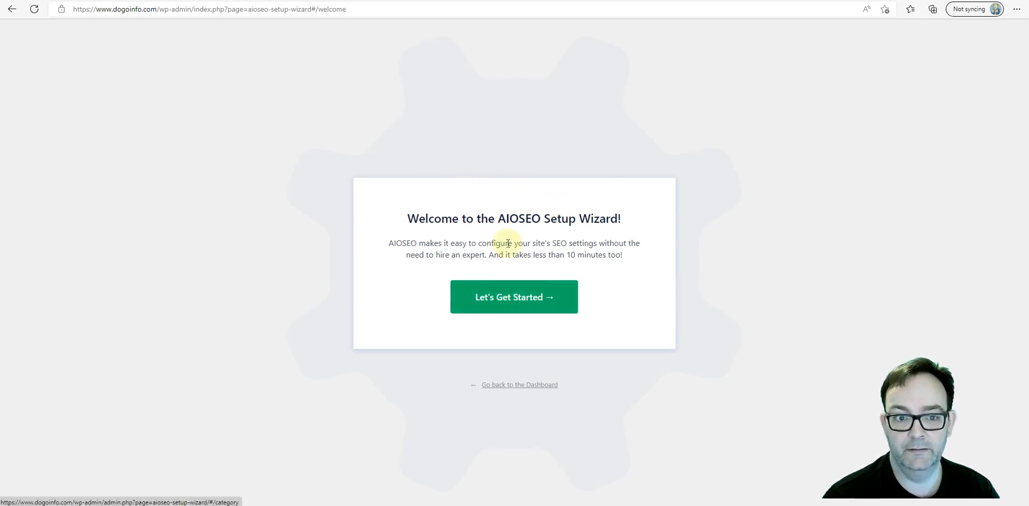
Step: Leave the AIOSEO setup wizard without joining usage tracking and dismiss the upgrade banner on its dashboard
{"action": "left_click", "coordinate": [504, 385]}
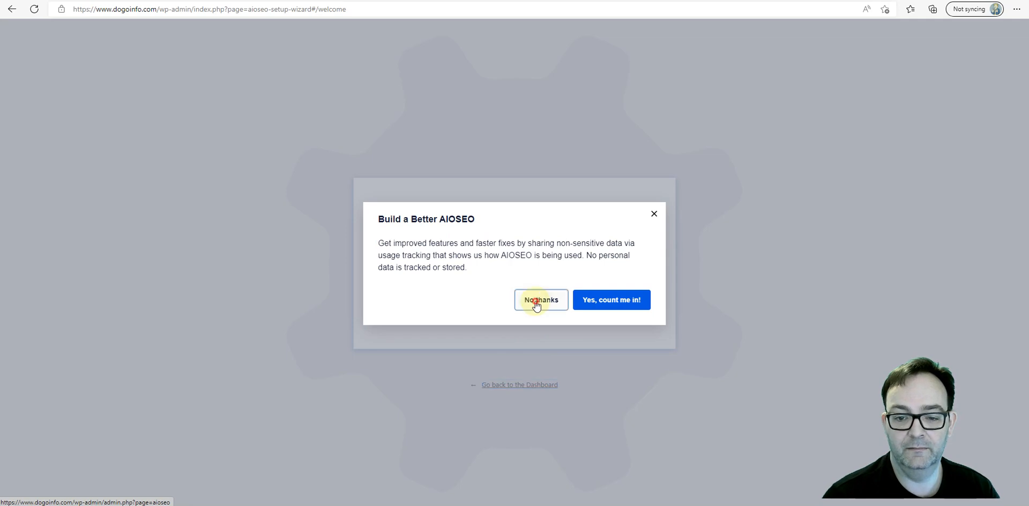
{"action": "left_click", "coordinate": [651, 214]}
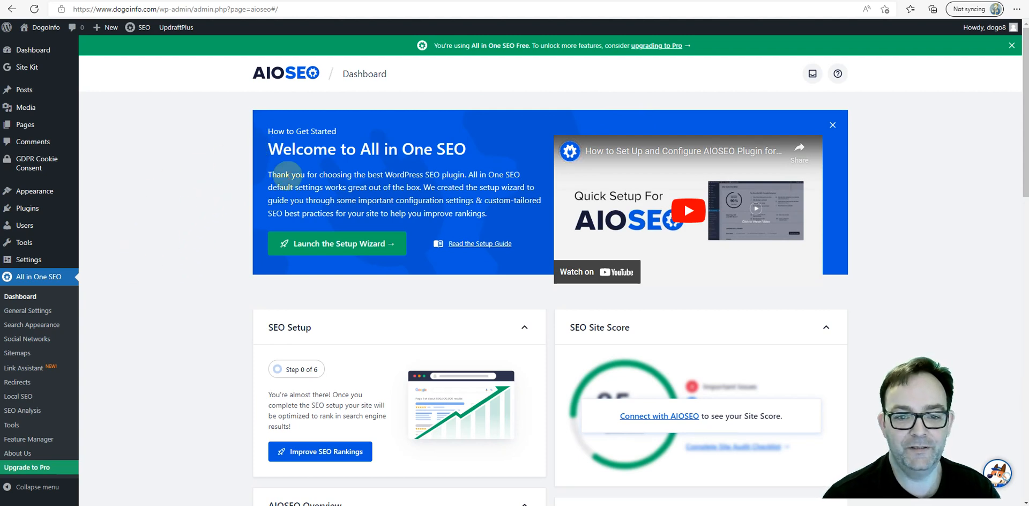
{"action": "left_click", "coordinate": [1012, 45]}
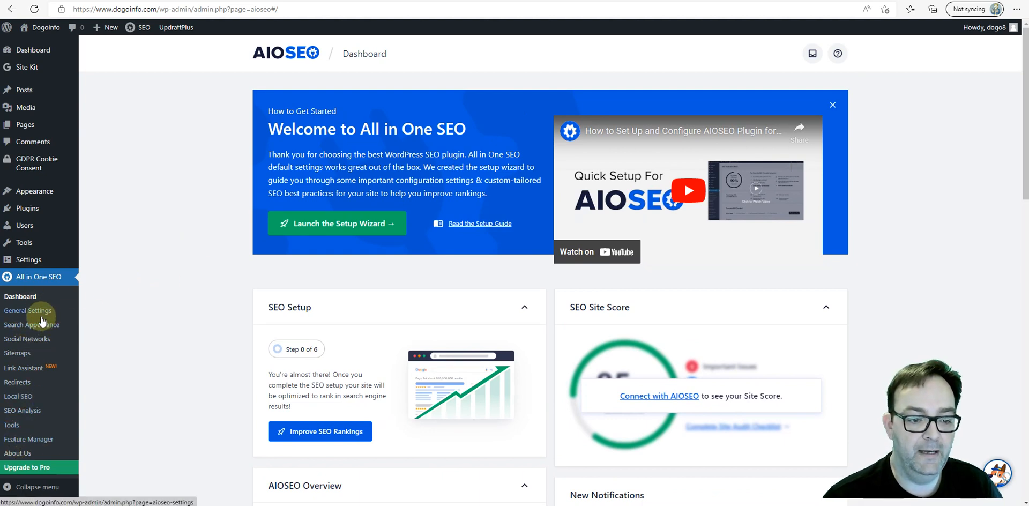
Step: Open the XML sitemap preview from the General Sitemap settings of All in One SEO
{"action": "scroll", "coordinate": [166, 269], "scroll_direction": "down", "scroll_amount": 4}
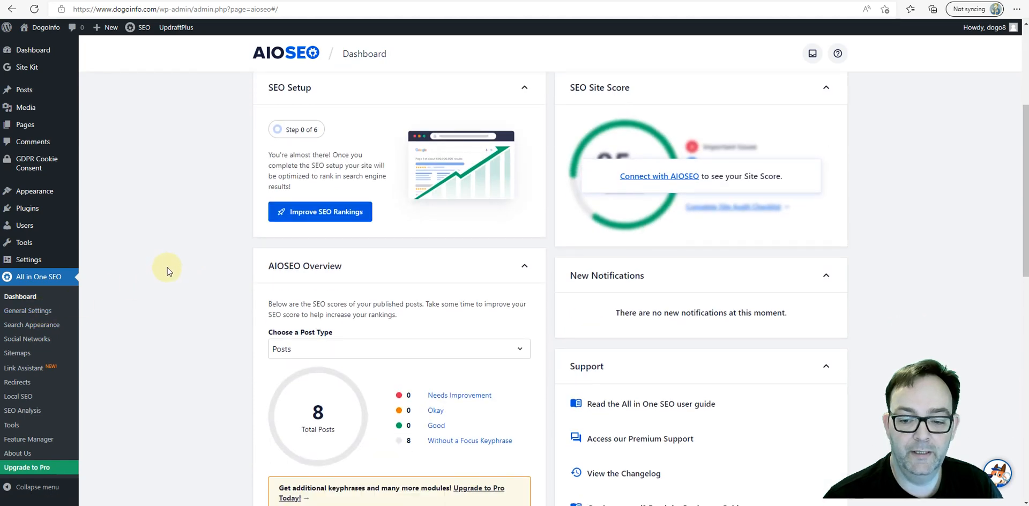
{"action": "scroll", "coordinate": [167, 268], "scroll_direction": "up", "scroll_amount": 4}
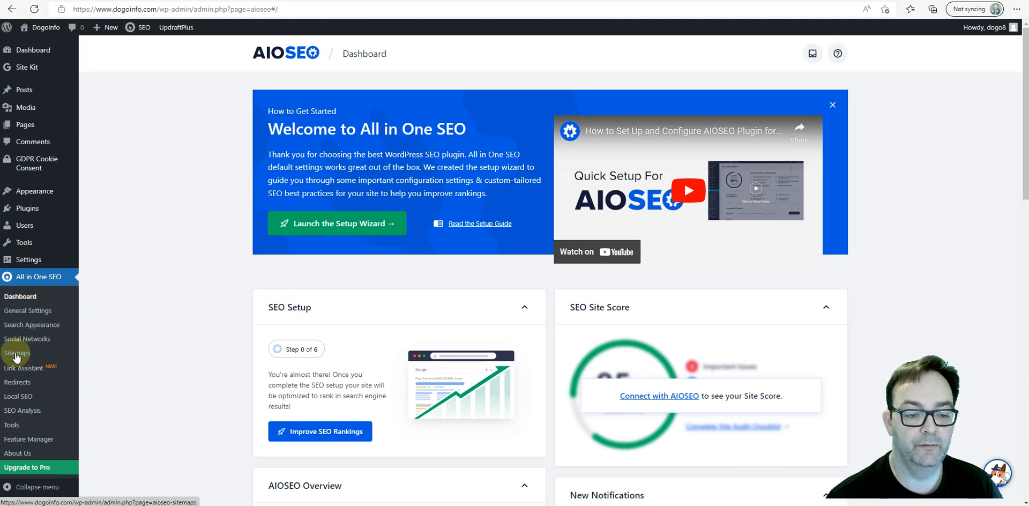
{"action": "left_click", "coordinate": [13, 354]}
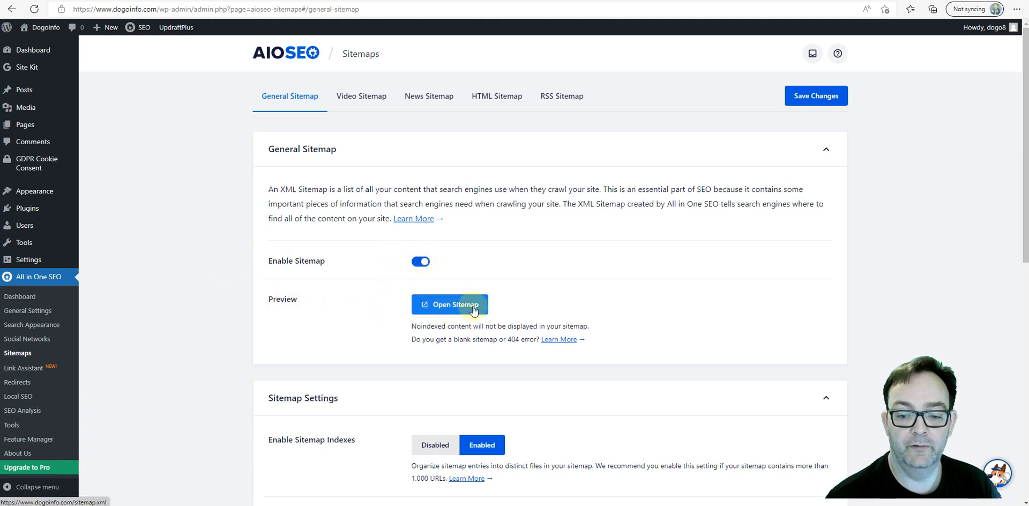
{"action": "left_click", "coordinate": [430, 306]}
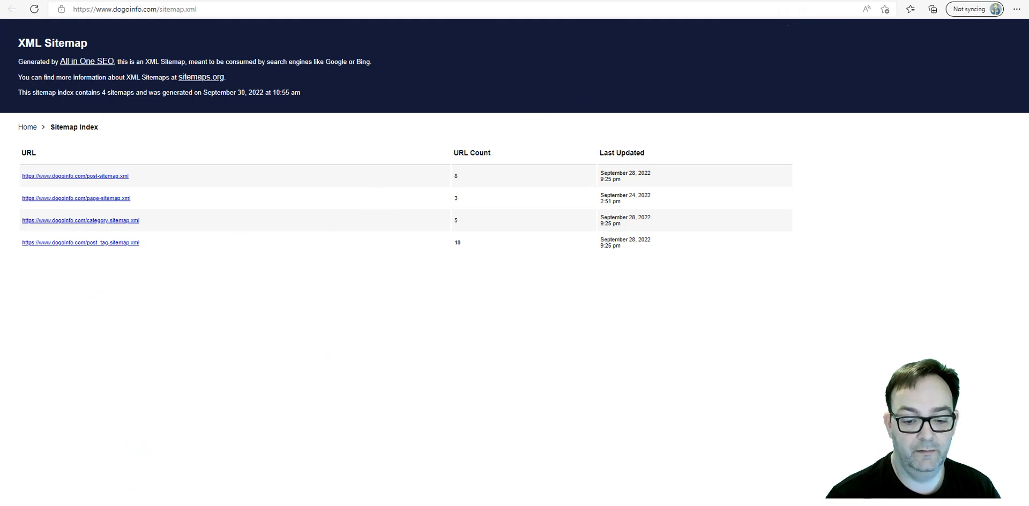
{"action": "mouse_move", "coordinate": [102, 505]}
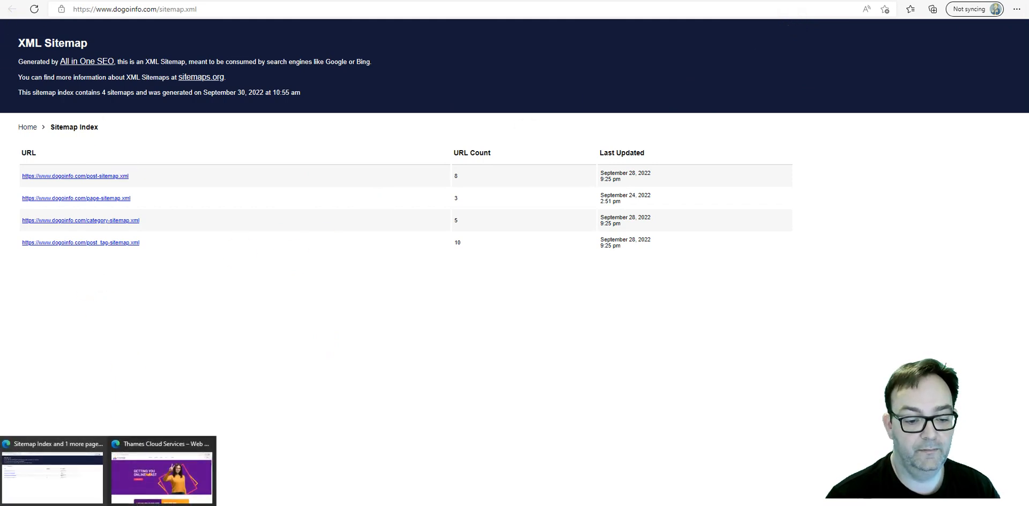
{"action": "left_click", "coordinate": [62, 486]}
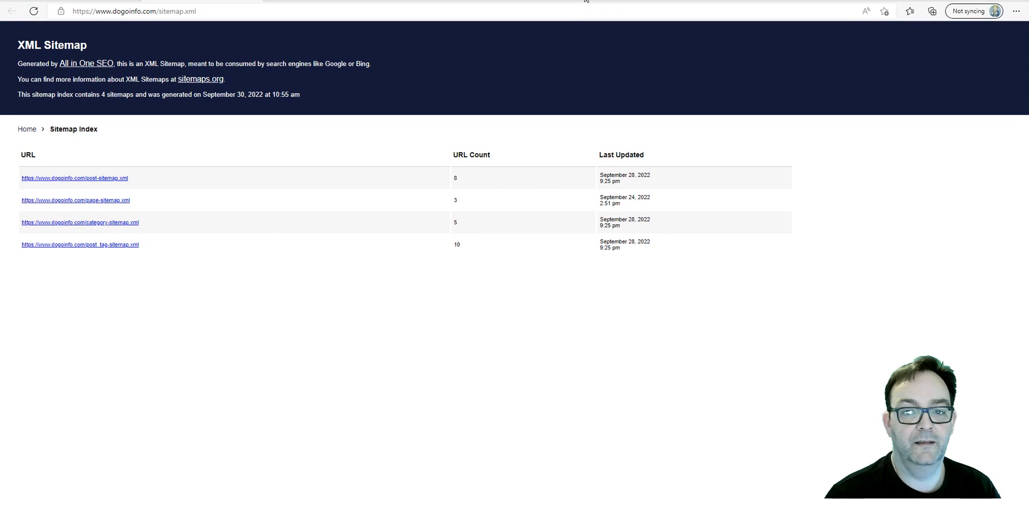
Step: Go from the sitemap to the site's home page and open the WordPress dashboard
{"action": "left_click", "coordinate": [25, 133]}
{"action": "left_click", "coordinate": [28, 133]}
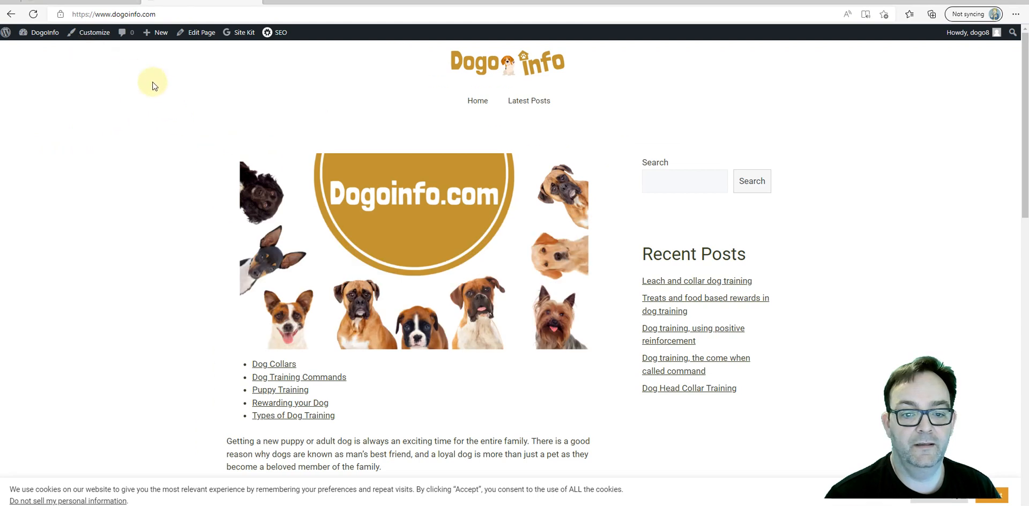
{"action": "left_click", "coordinate": [47, 35]}
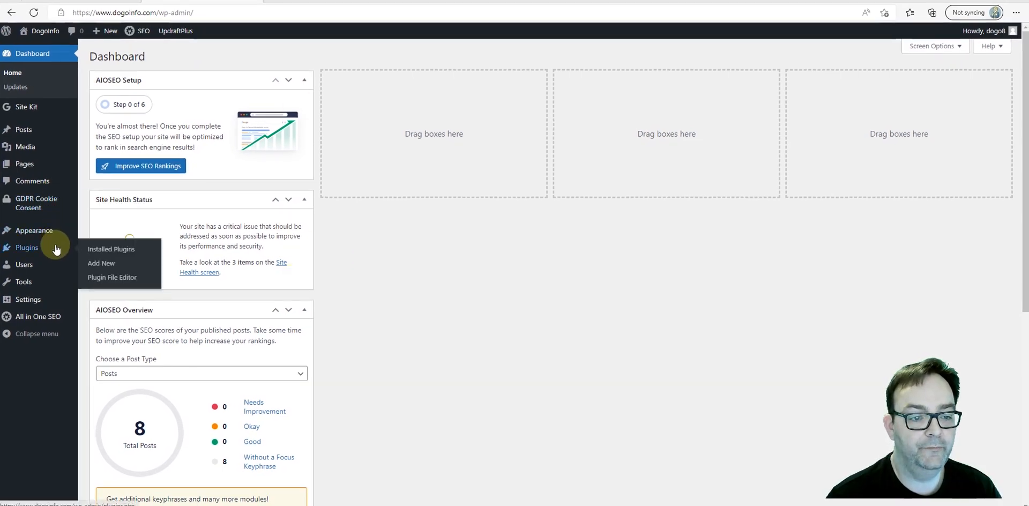
Step: Look over the General Settings of All in One SEO and reopen the XML sitemap from its Sitemaps page
{"action": "mouse_move", "coordinate": [44, 320]}
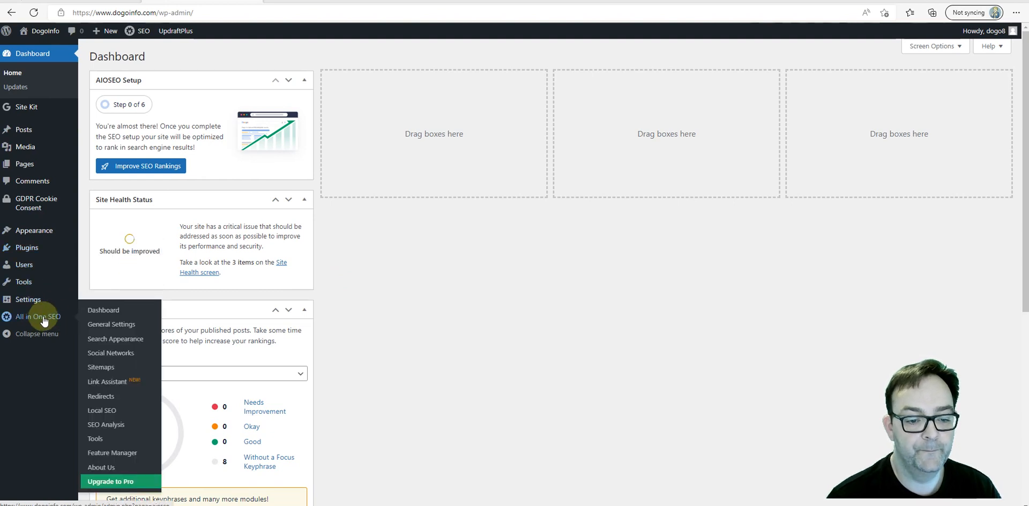
{"action": "left_click", "coordinate": [100, 326]}
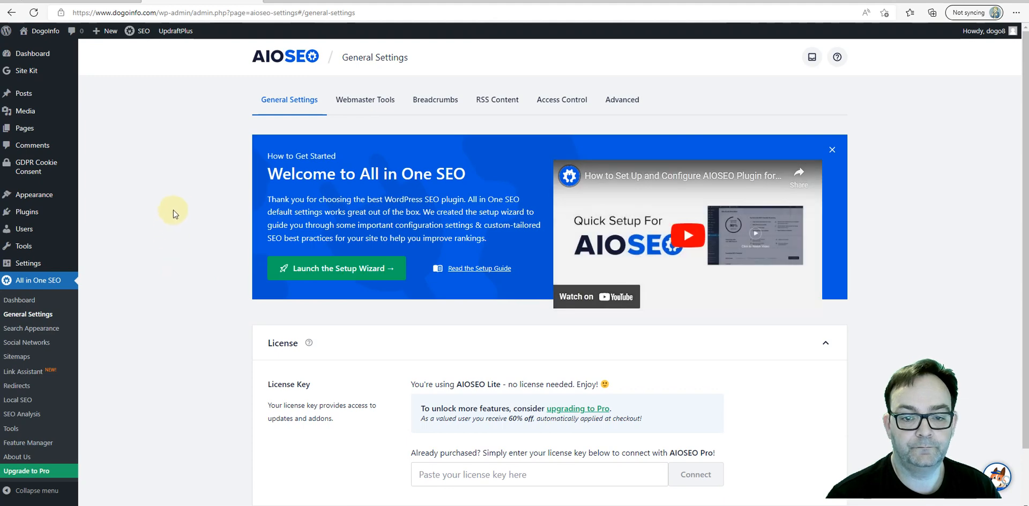
{"action": "scroll", "coordinate": [196, 182], "scroll_direction": "down", "scroll_amount": 2}
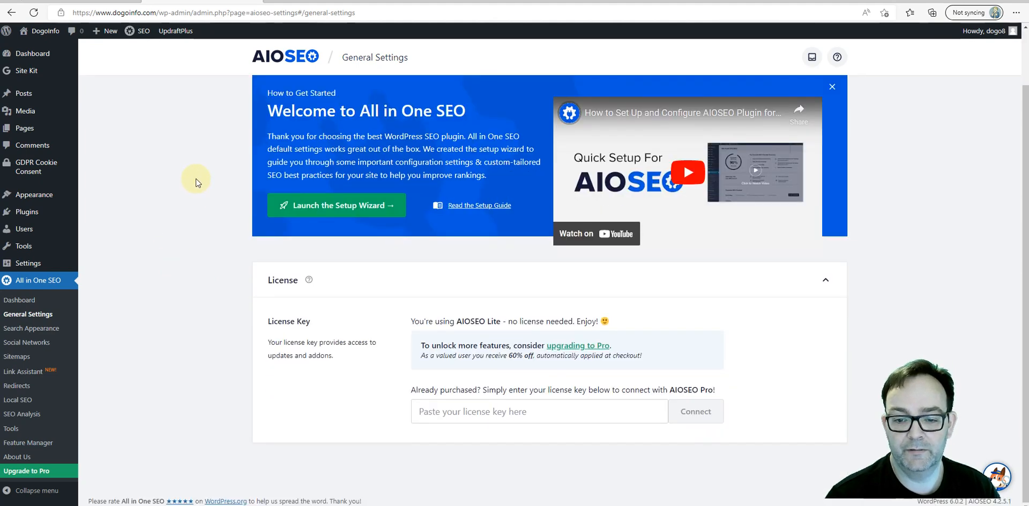
{"action": "scroll", "coordinate": [186, 155], "scroll_direction": "up", "scroll_amount": 2}
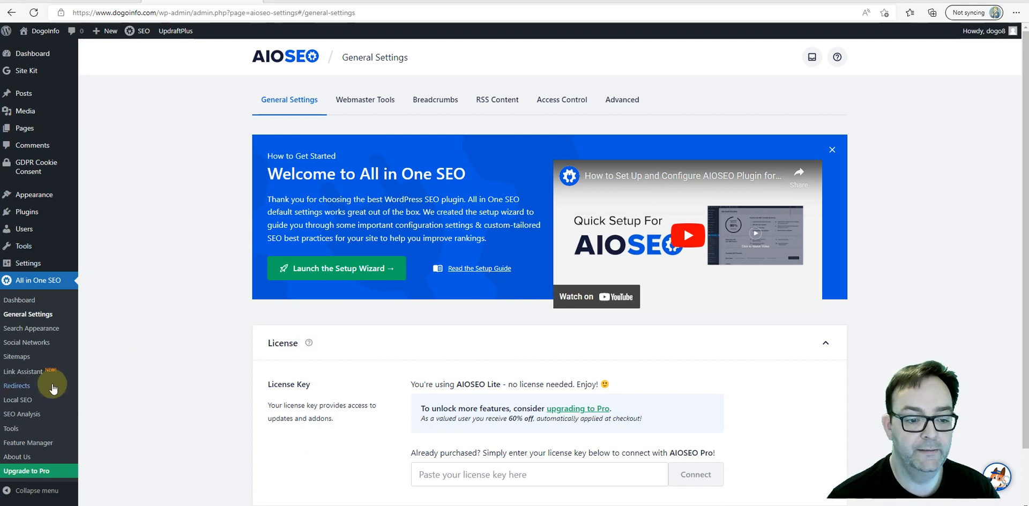
{"action": "left_click", "coordinate": [17, 358]}
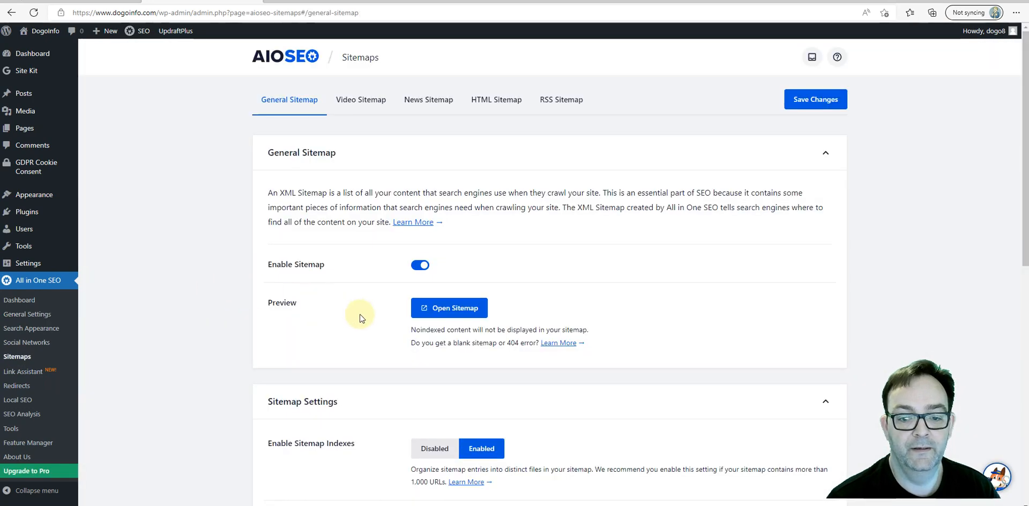
{"action": "left_click", "coordinate": [449, 311]}
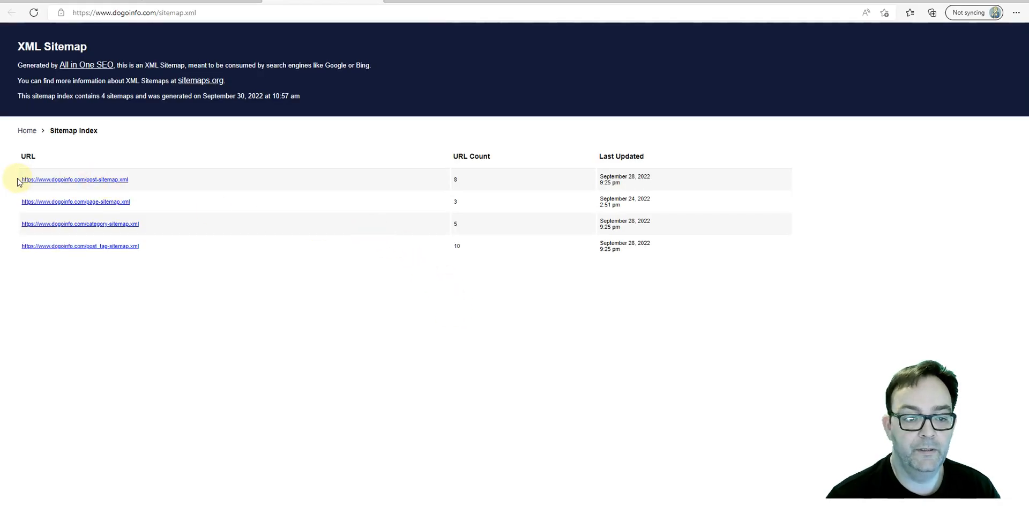
Step: Copy the link addresses of post-sitemap.xml and page-sitemap.xml from the sitemap index
{"action": "left_click_drag", "start_coordinate": [134, 181], "coordinate": [90, 188]}
{"action": "right_click", "coordinate": [86, 182]}
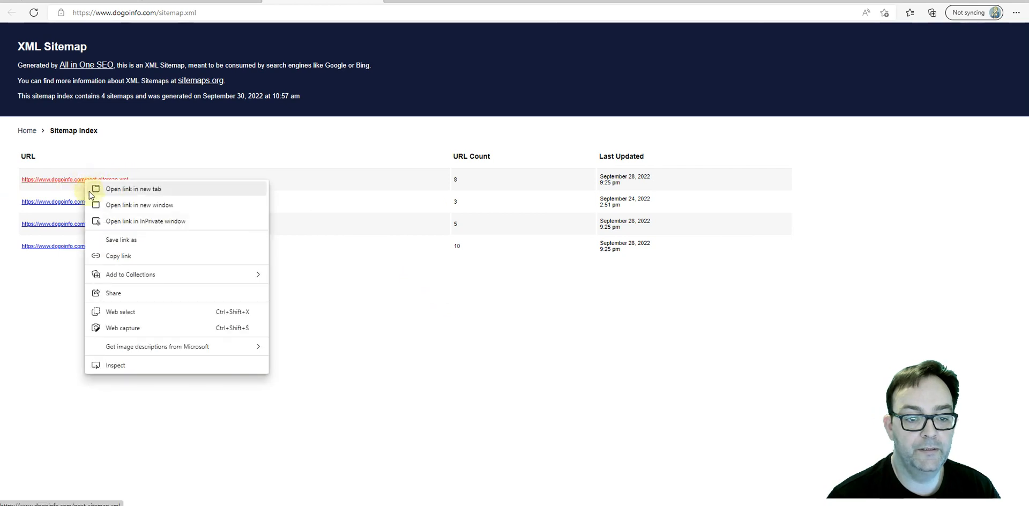
{"action": "left_click", "coordinate": [111, 256]}
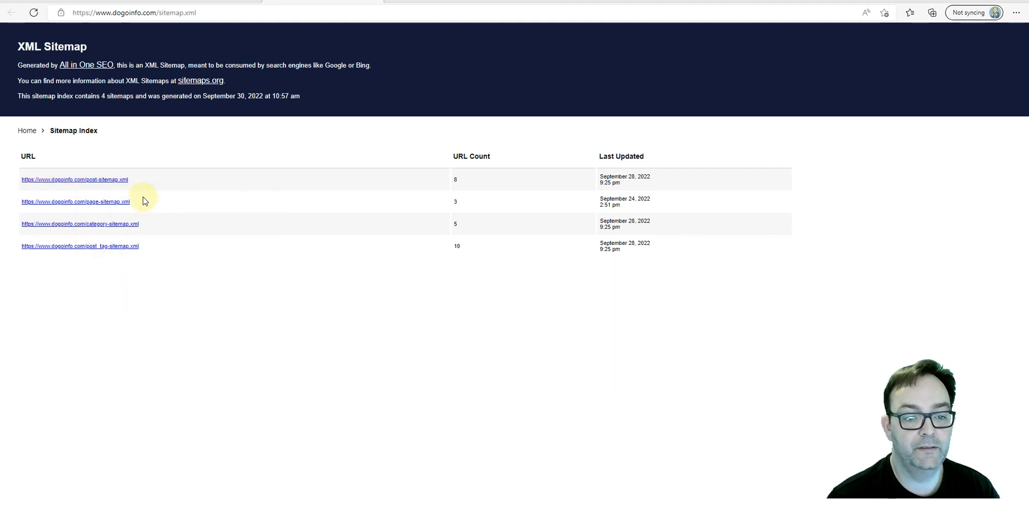
{"action": "left_click_drag", "start_coordinate": [143, 201], "coordinate": [20, 202]}
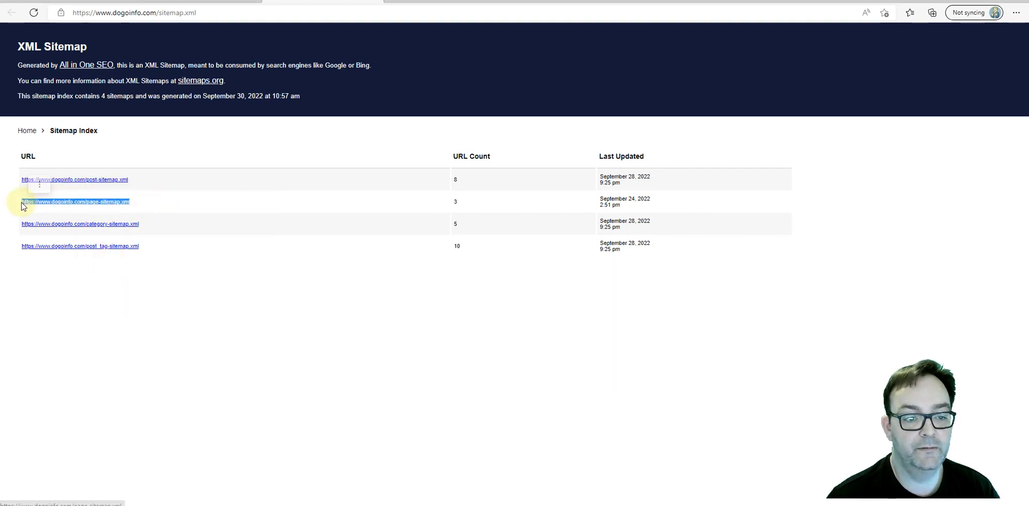
{"action": "right_click", "coordinate": [54, 202]}
{"action": "left_click", "coordinate": [74, 262]}
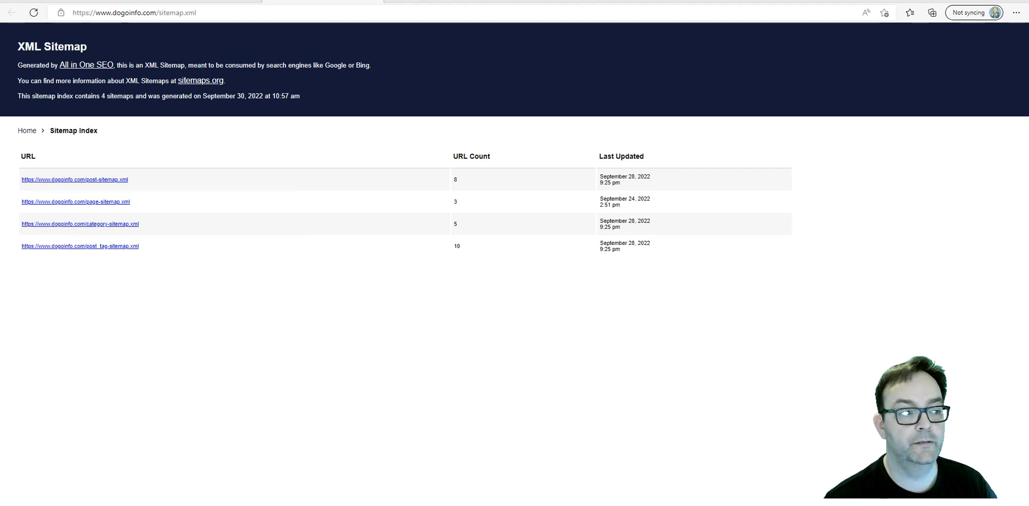
Step: Return to the WordPress dashboard, open the Site Kit dashboard and dismiss the notice about Search Console and Analytics gathering data
{"action": "left_click_drag", "start_coordinate": [373, 78], "coordinate": [0, 95]}
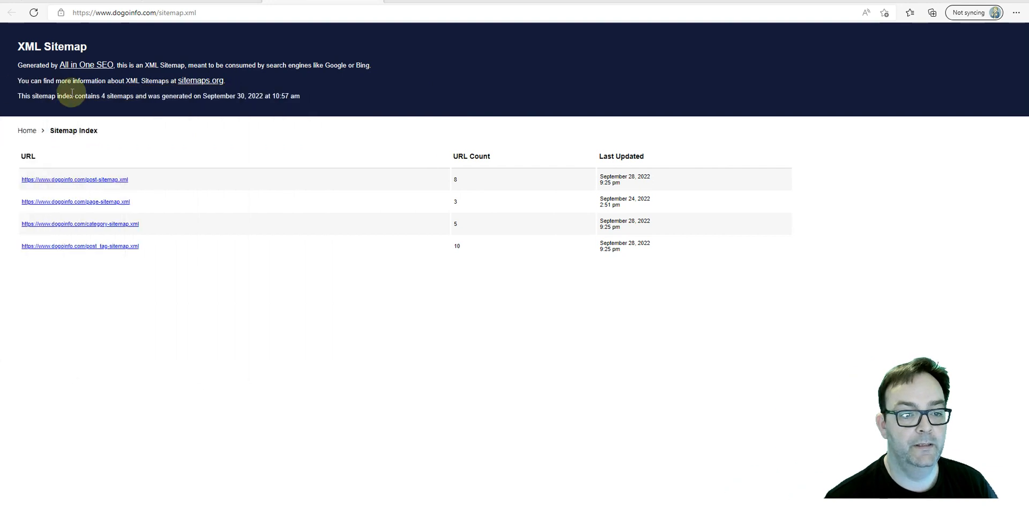
{"action": "left_click", "coordinate": [24, 132]}
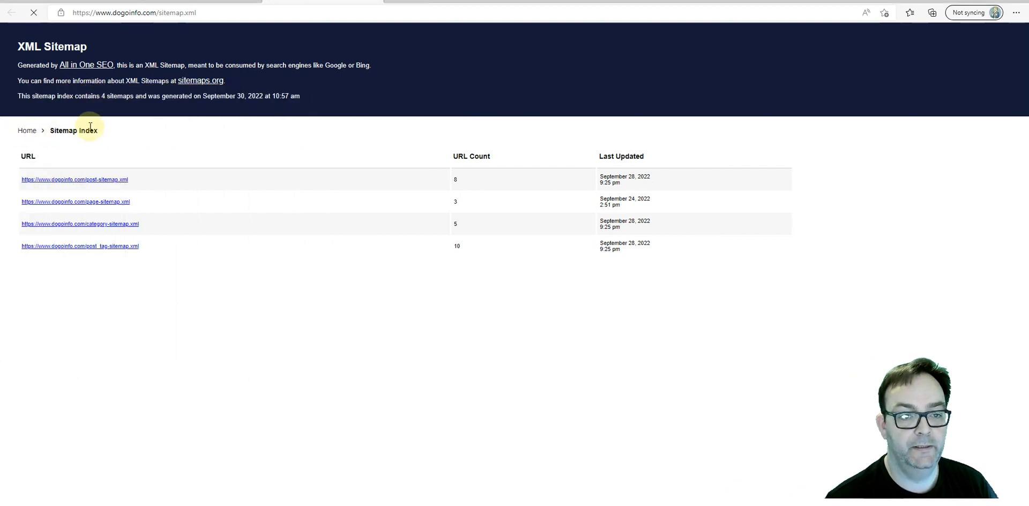
{"action": "mouse_move", "coordinate": [43, 31]}
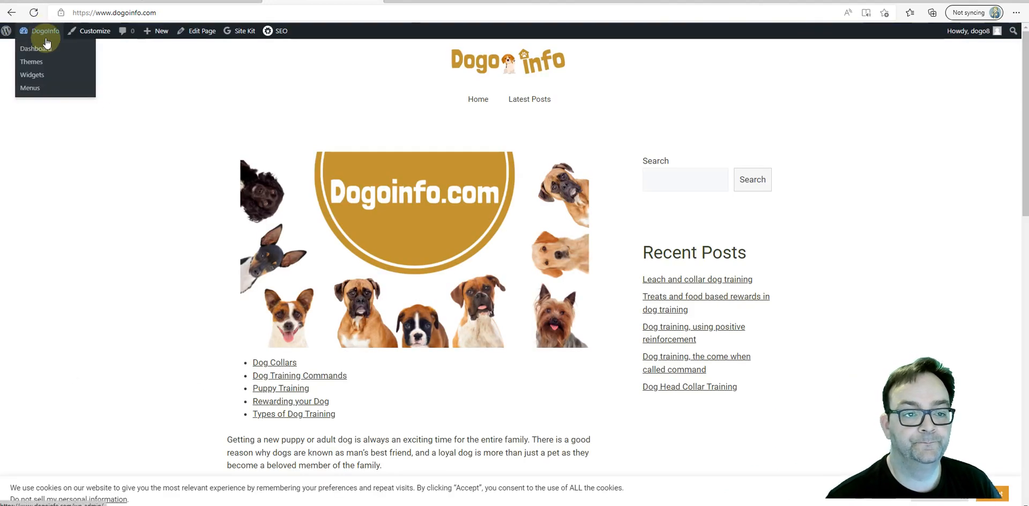
{"action": "left_click", "coordinate": [66, 80]}
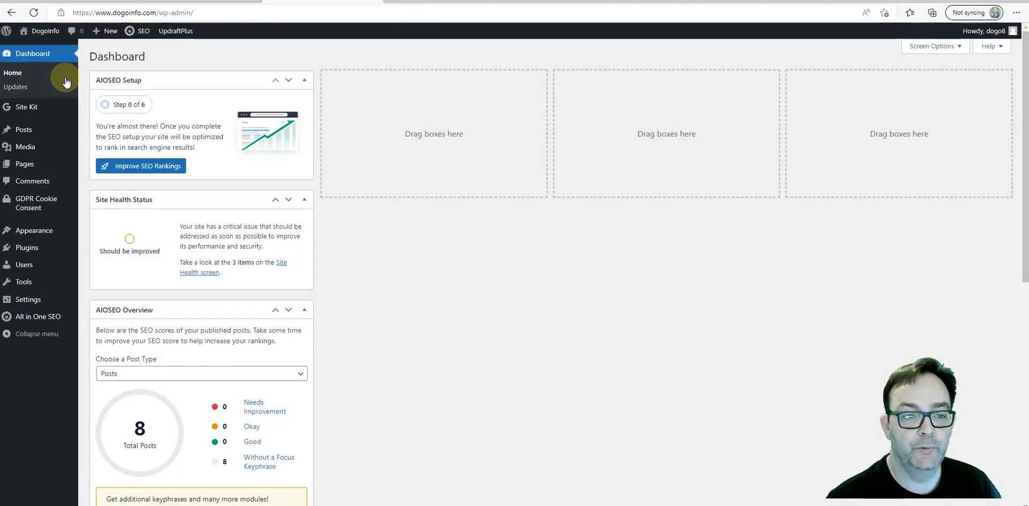
{"action": "left_click", "coordinate": [23, 110]}
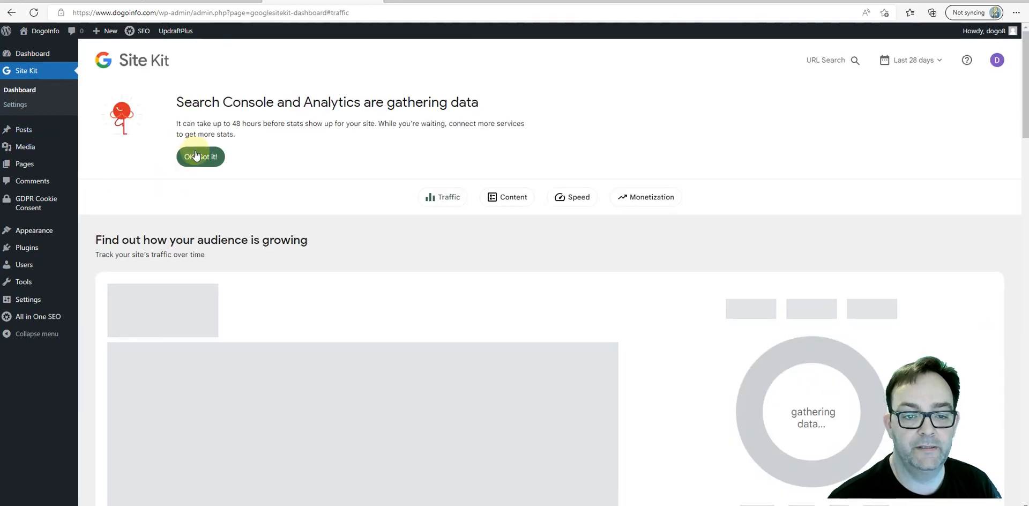
{"action": "left_click", "coordinate": [198, 156]}
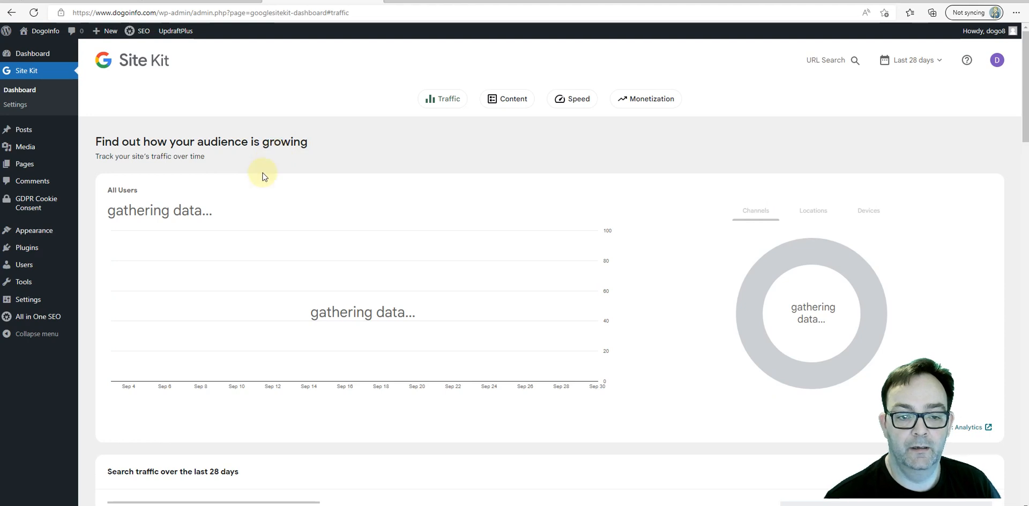
Step: Look over the audience and search traffic sections of the Site Kit dashboard down to the Search Console source link
{"action": "scroll", "coordinate": [229, 241], "scroll_direction": "down", "scroll_amount": 1}
{"action": "scroll", "coordinate": [232, 232], "scroll_direction": "up", "scroll_amount": 1}
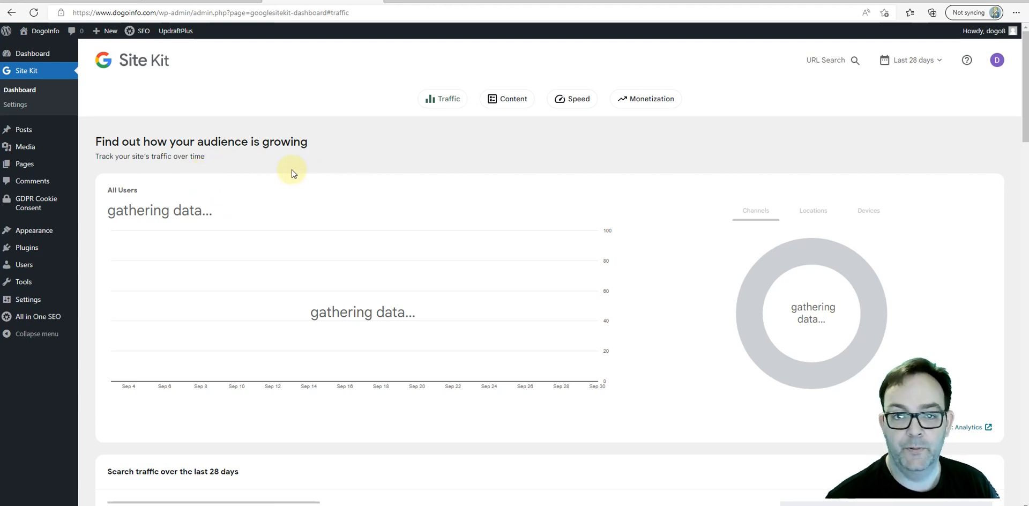
{"action": "scroll", "coordinate": [293, 173], "scroll_direction": "down", "scroll_amount": 3}
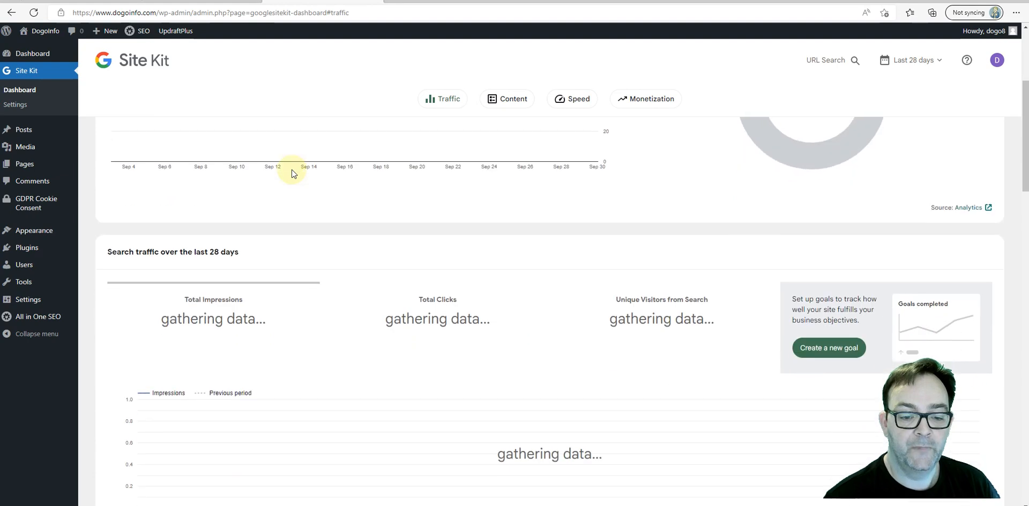
{"action": "scroll", "coordinate": [292, 173], "scroll_direction": "down", "scroll_amount": 2}
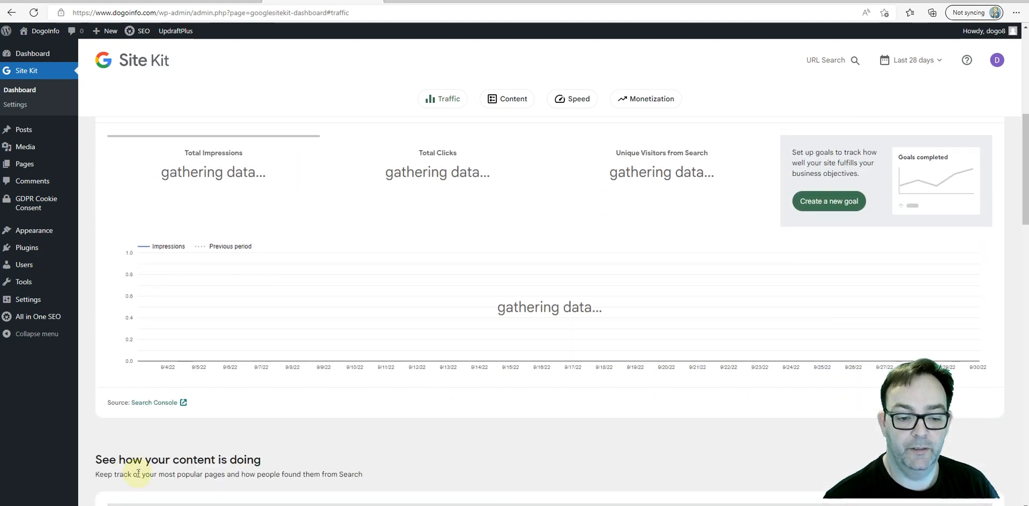
{"action": "scroll", "coordinate": [188, 311], "scroll_direction": "up", "scroll_amount": 2}
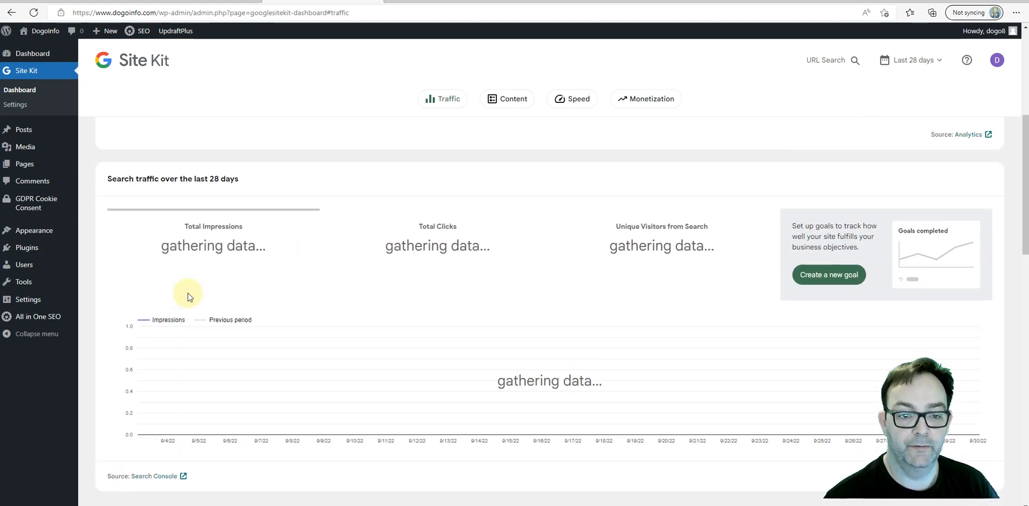
{"action": "scroll", "coordinate": [210, 276], "scroll_direction": "up", "scroll_amount": 3}
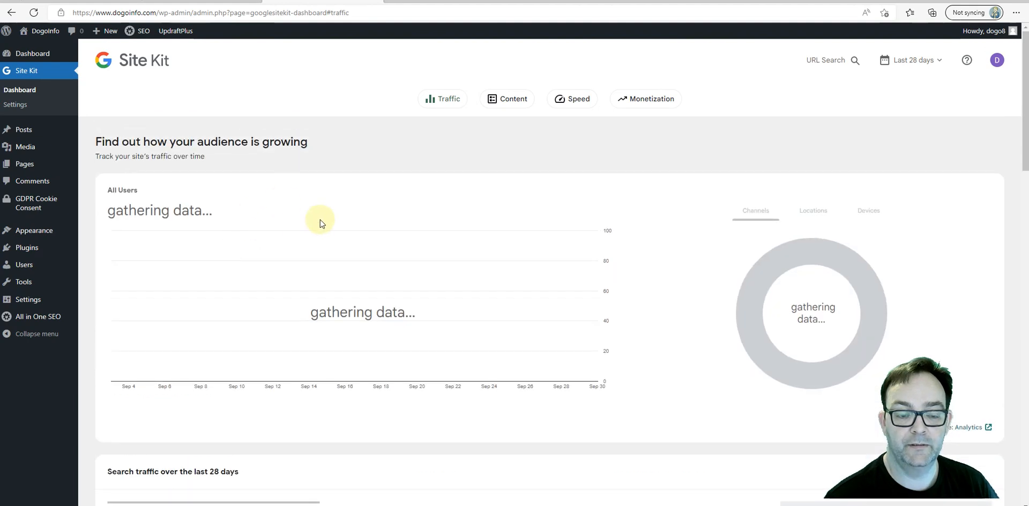
{"action": "scroll", "coordinate": [376, 220], "scroll_direction": "down", "scroll_amount": 1}
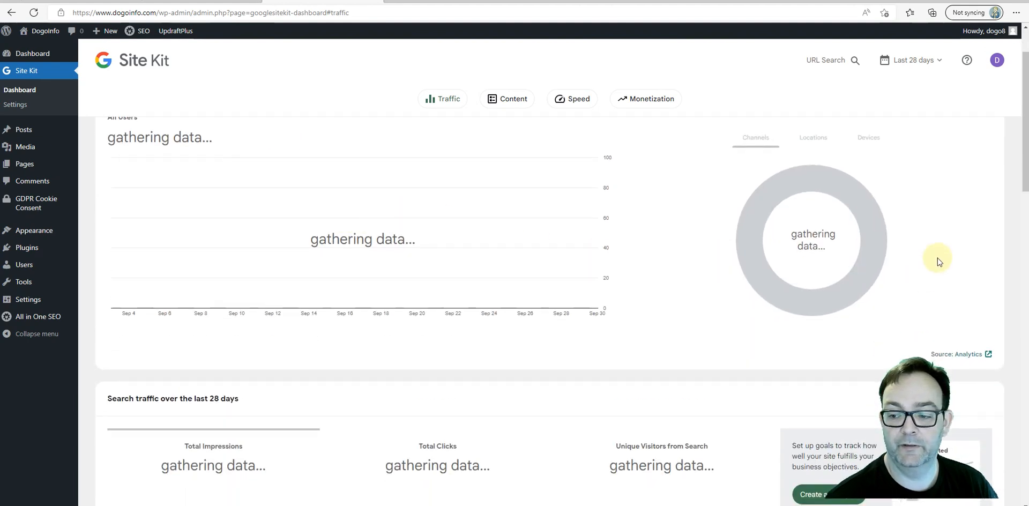
{"action": "scroll", "coordinate": [944, 262], "scroll_direction": "down", "scroll_amount": 1}
{"action": "scroll", "coordinate": [417, 251], "scroll_direction": "down", "scroll_amount": 4}
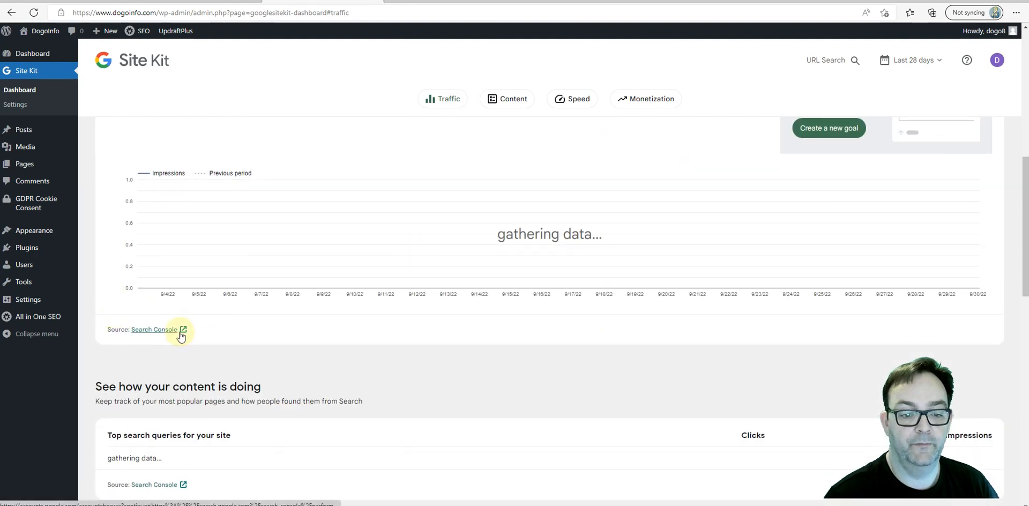
Step: Open Search Console from the search traffic section, dismiss its welcome message and check the property selection for the dogoinfo.com site
{"action": "left_click", "coordinate": [158, 330]}
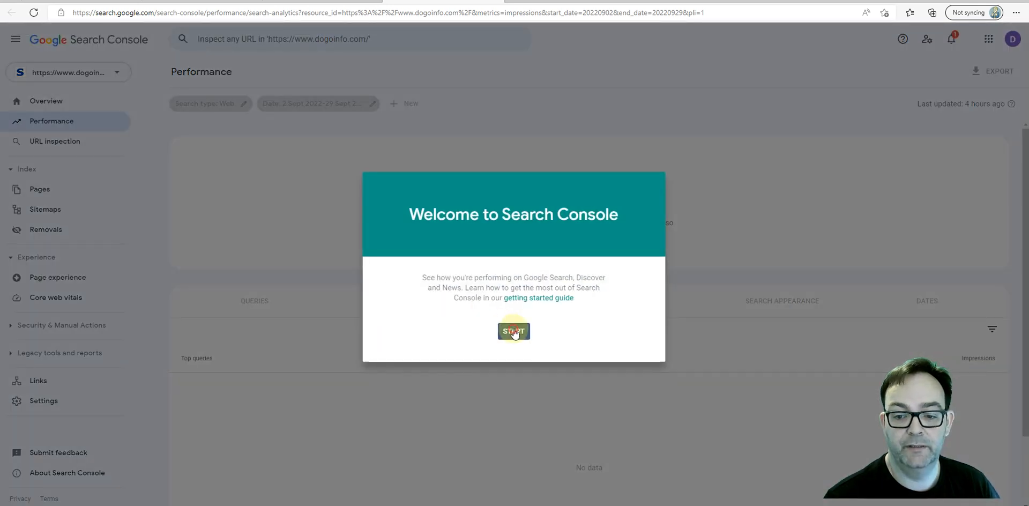
{"action": "left_click", "coordinate": [514, 332]}
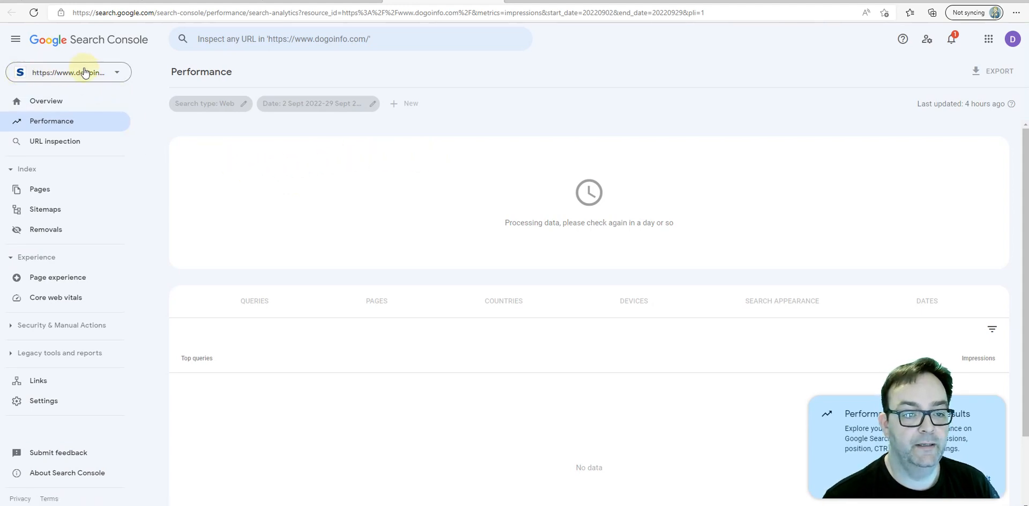
{"action": "left_click", "coordinate": [119, 76]}
{"action": "left_click", "coordinate": [89, 99]}
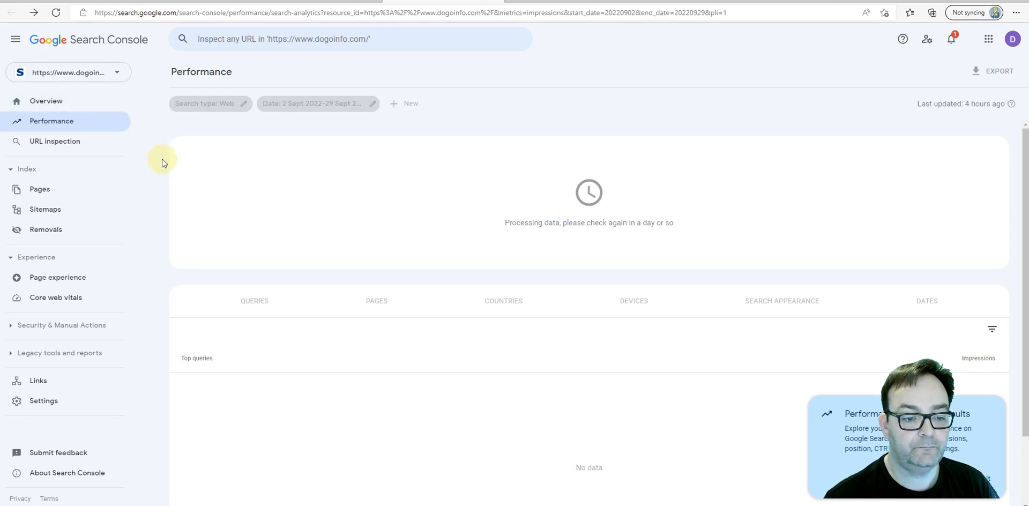
Step: Look through the Sitemaps, Overview, Performance and Page indexing pages of Search Console, dismissing the introductory tips
{"action": "left_click", "coordinate": [40, 212]}
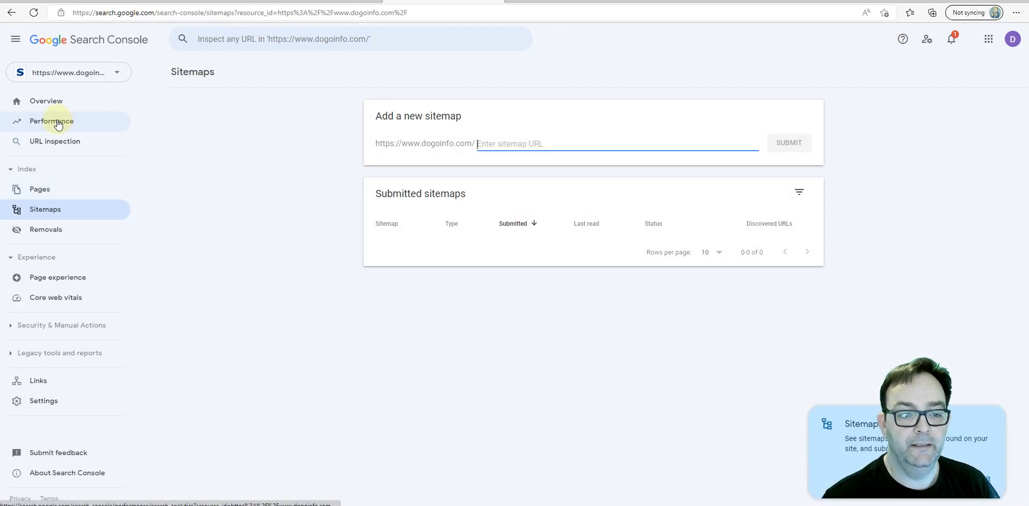
{"action": "left_click", "coordinate": [44, 103]}
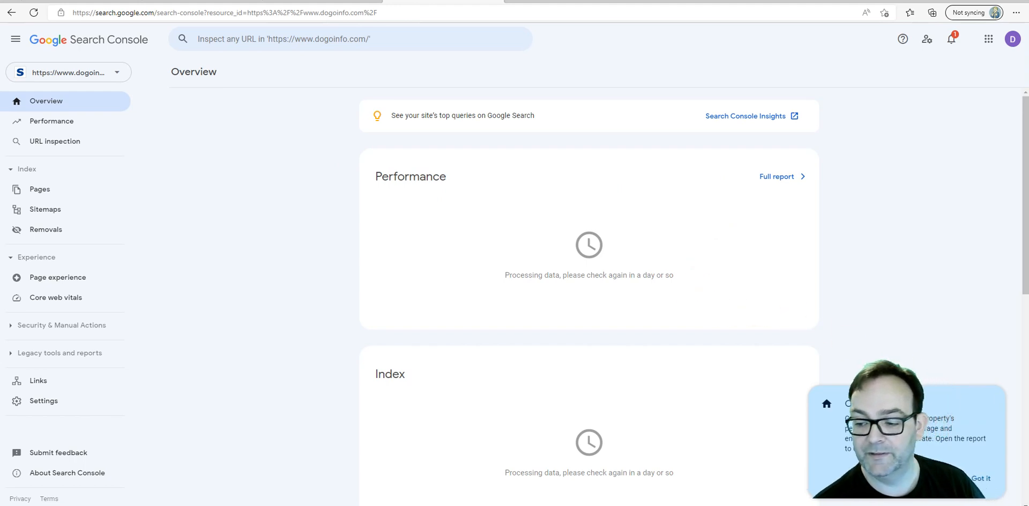
{"action": "left_click", "coordinate": [986, 479]}
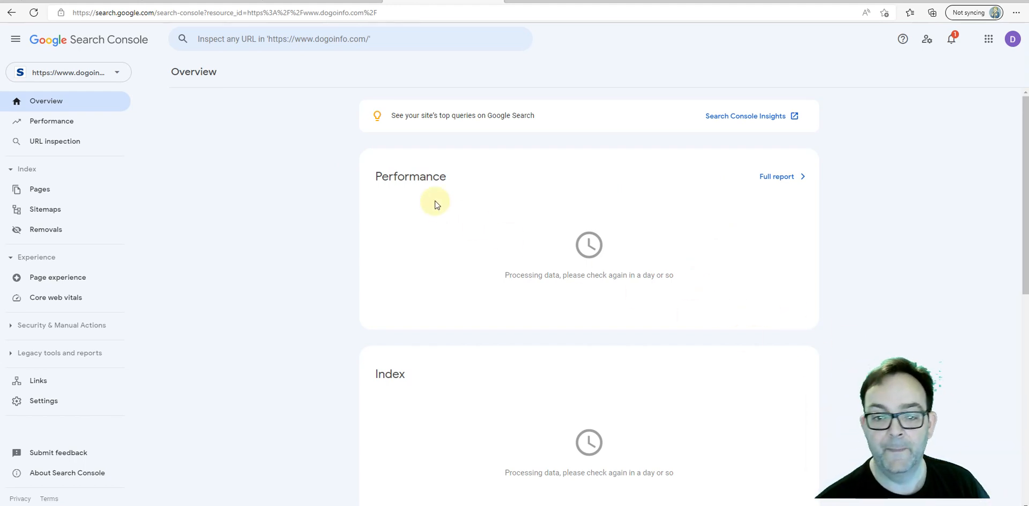
{"action": "left_click", "coordinate": [49, 122]}
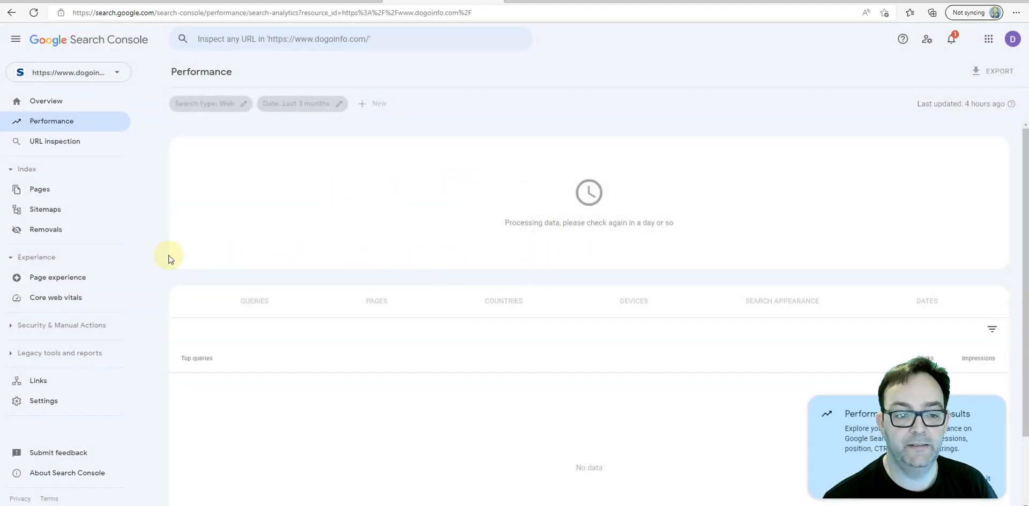
{"action": "left_click", "coordinate": [42, 191]}
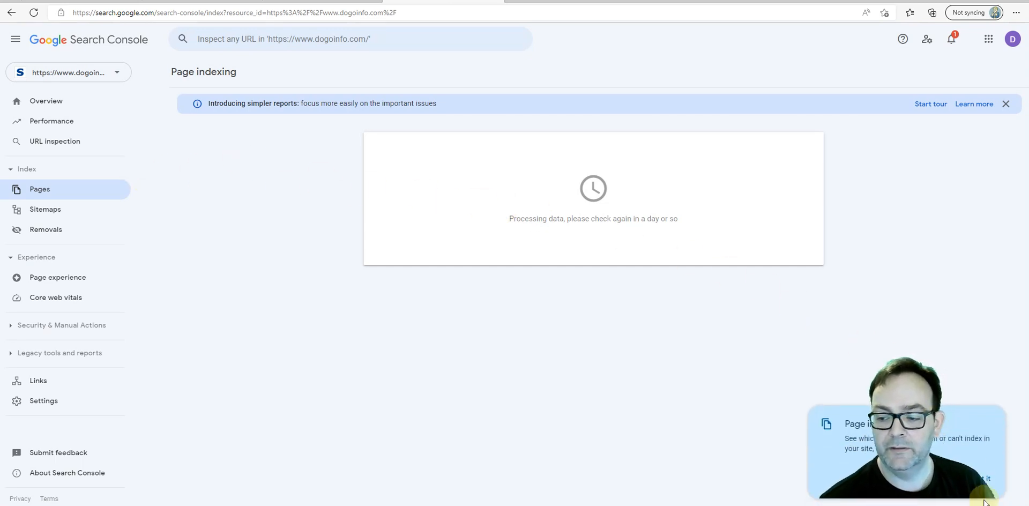
{"action": "left_click", "coordinate": [987, 480]}
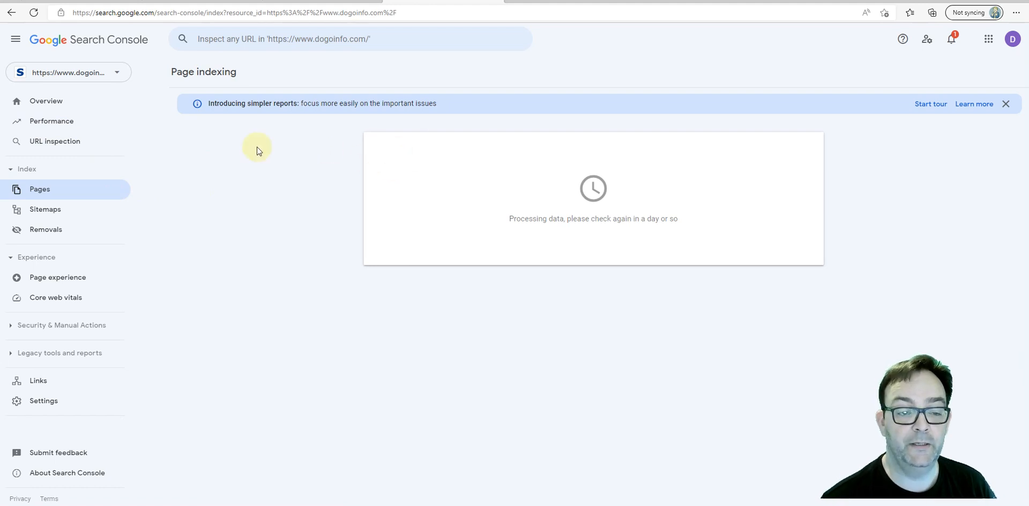
Step: Copy post-sitemap.xml from the Notepad list, submit it as a new sitemap in Search Console and dismiss the Sitemaps tip
{"action": "left_click", "coordinate": [39, 209]}
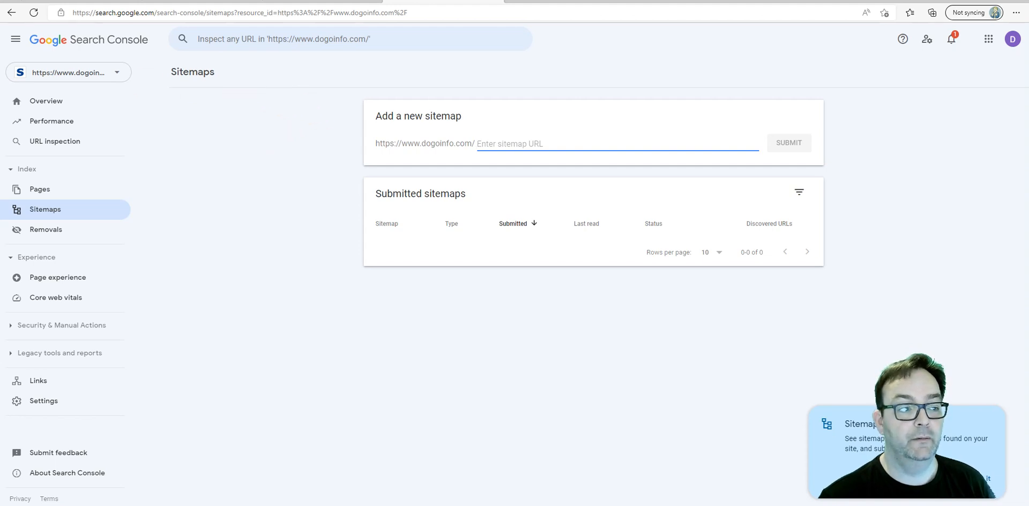
{"action": "key", "text": "alt+Tab"}
{"action": "left_click_drag", "start_coordinate": [333, 108], "coordinate": [208, 63]}
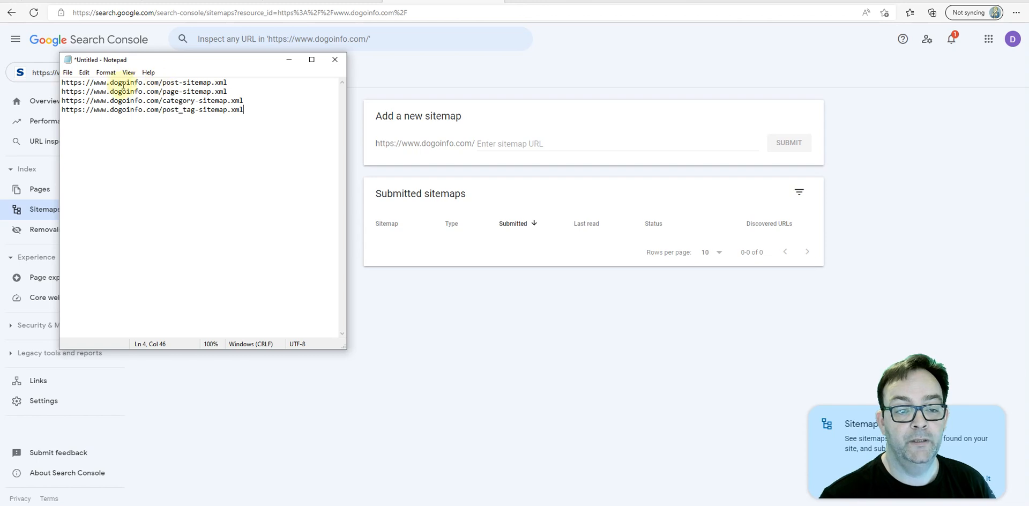
{"action": "left_click_drag", "start_coordinate": [163, 82], "coordinate": [231, 82]}
{"action": "key", "text": "ctrl+c"}
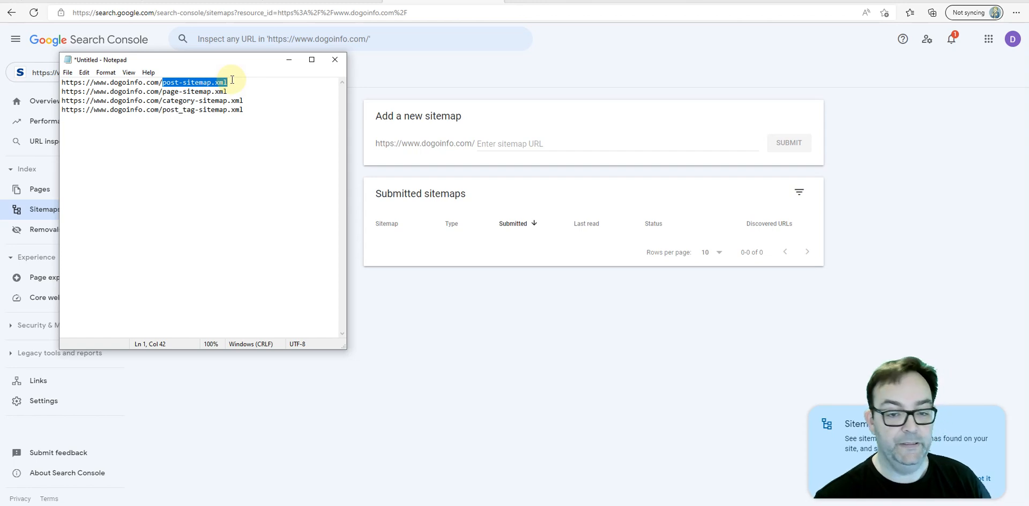
{"action": "left_click", "coordinate": [491, 142]}
{"action": "key", "text": "ctrl+v"}
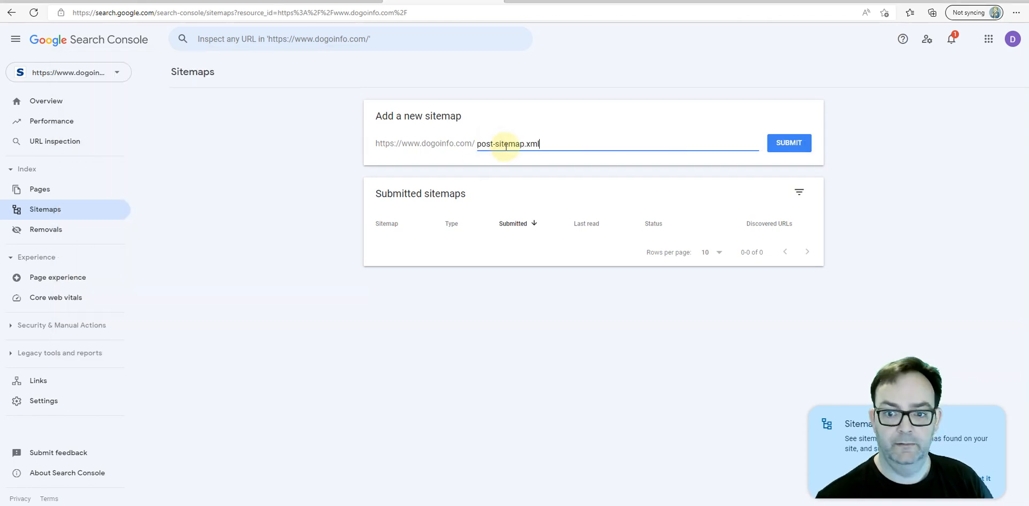
{"action": "left_click", "coordinate": [788, 143]}
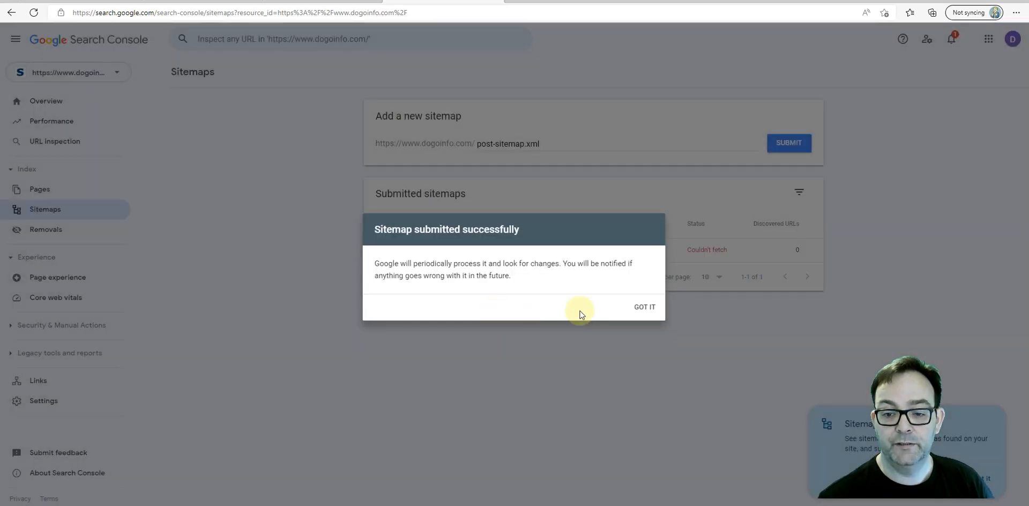
{"action": "left_click", "coordinate": [645, 308]}
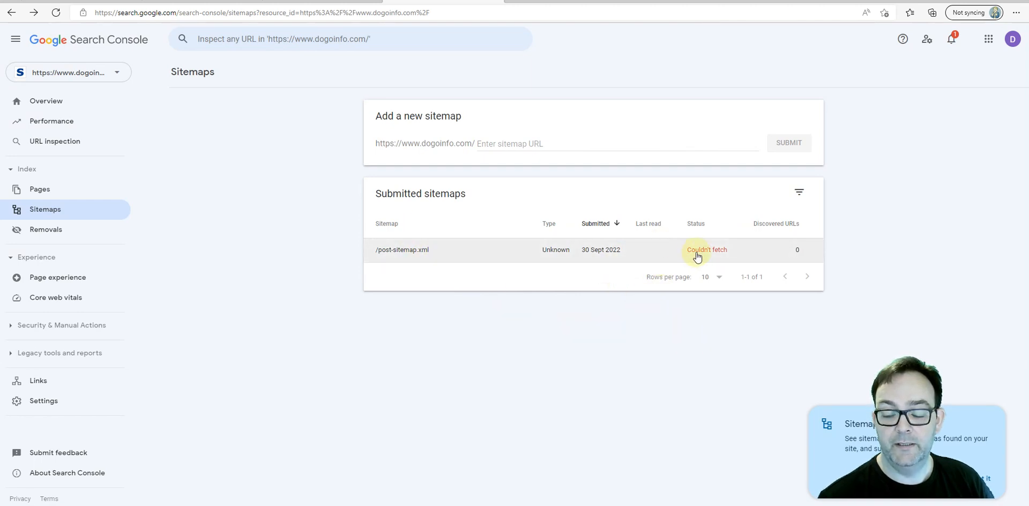
{"action": "left_click", "coordinate": [986, 479]}
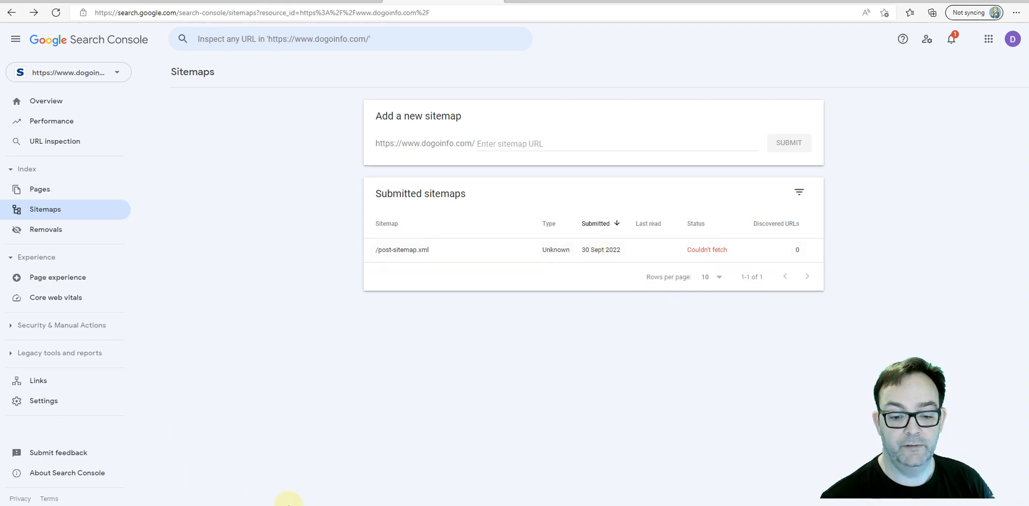
Step: Copy page-sitemap.xml from the Notepad list and submit it as another sitemap in Search Console
{"action": "key", "text": "alt+Tab"}
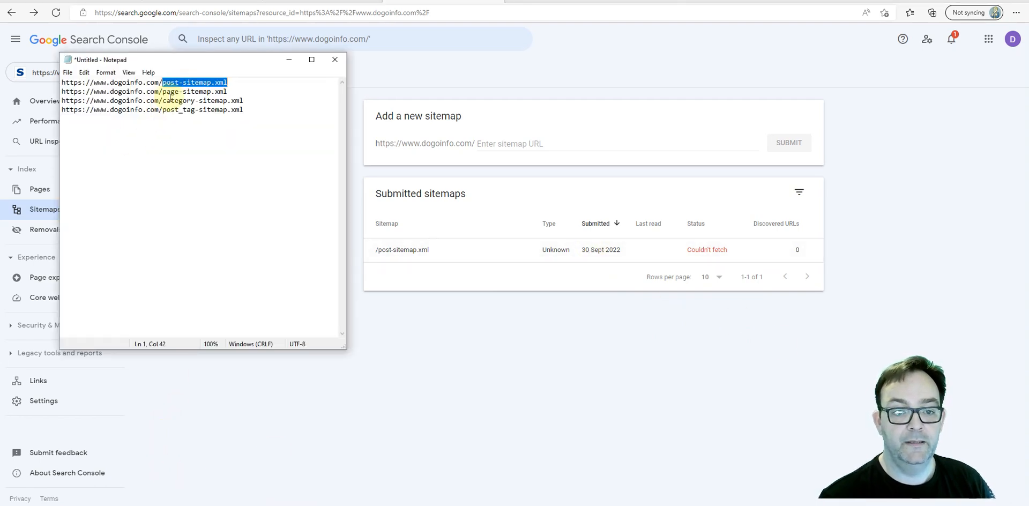
{"action": "left_click_drag", "start_coordinate": [162, 92], "coordinate": [231, 92]}
{"action": "key", "text": "ctrl+c"}
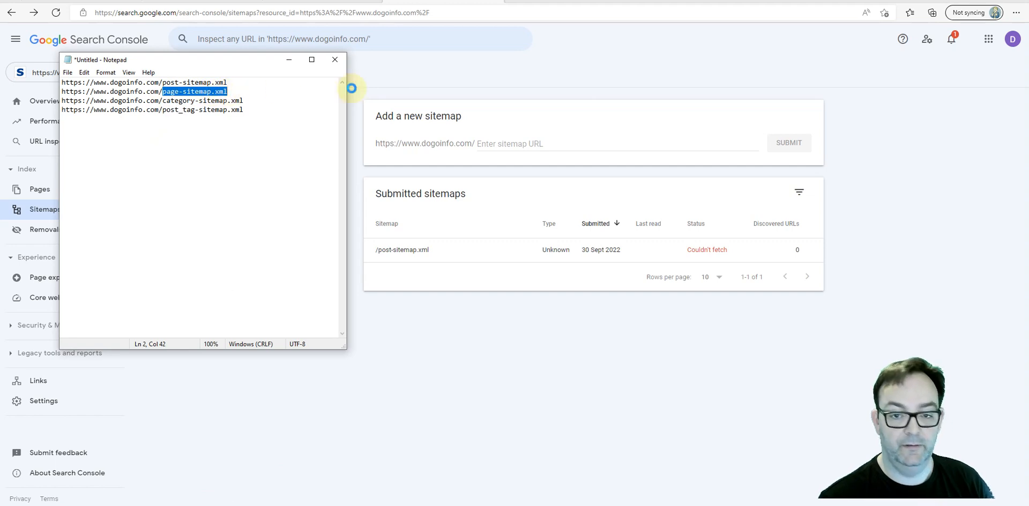
{"action": "left_click", "coordinate": [528, 143]}
{"action": "key", "text": "ctrl+v"}
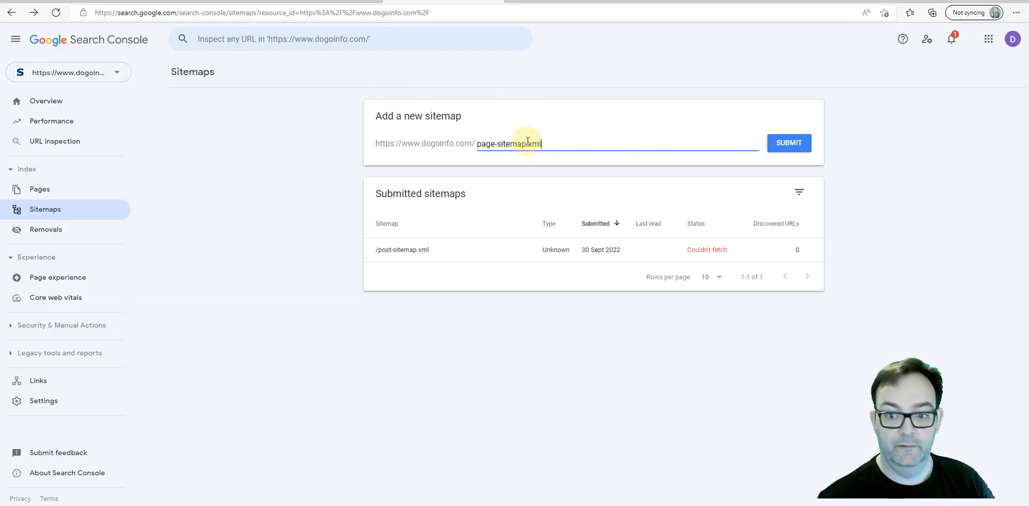
{"action": "left_click", "coordinate": [788, 144]}
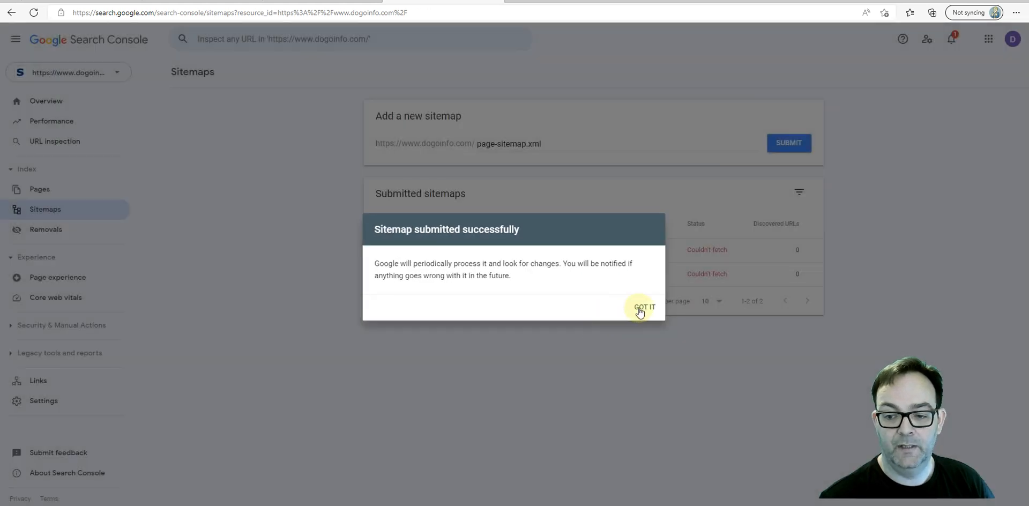
{"action": "left_click", "coordinate": [644, 308]}
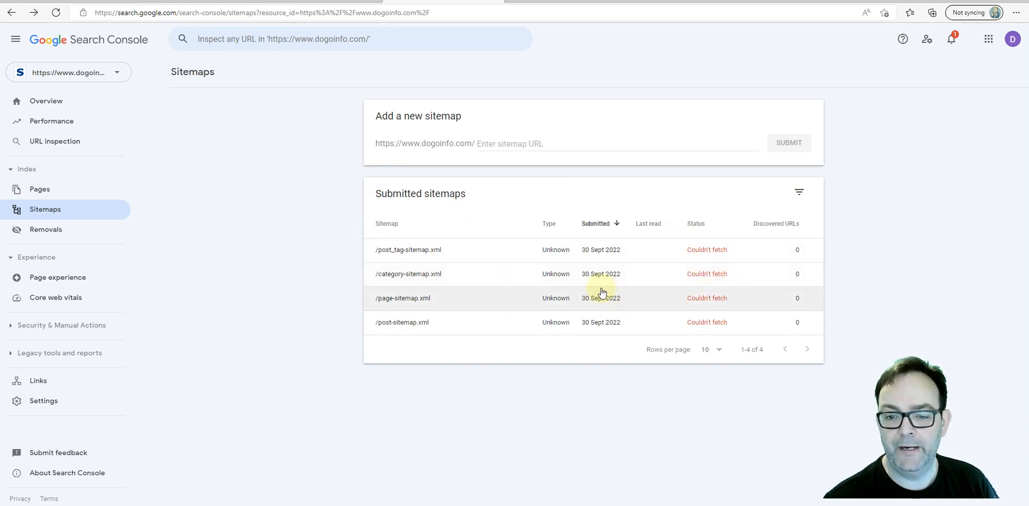
Step: Review the Overview and Performance reports and the list of submitted sitemaps, and return to the Overview
{"action": "left_click", "coordinate": [47, 102]}
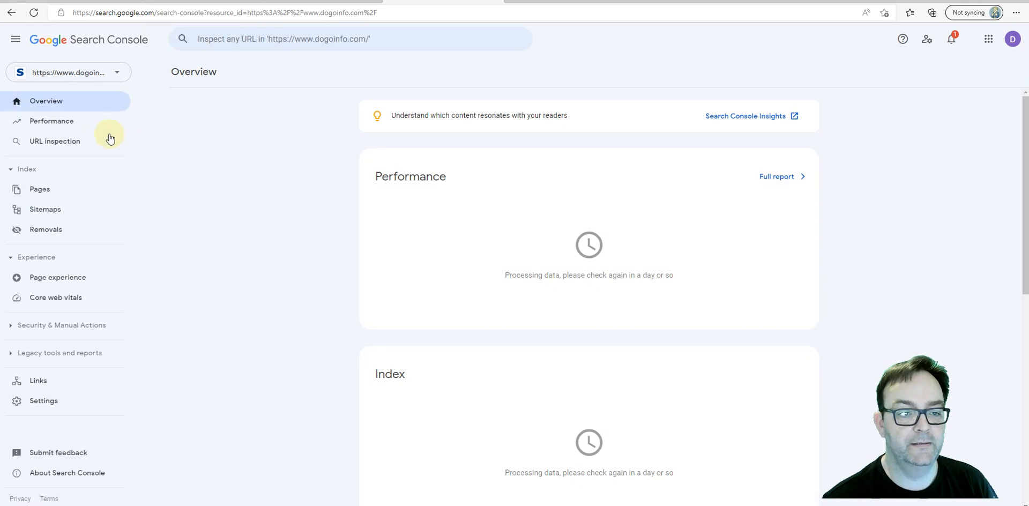
{"action": "left_click", "coordinate": [36, 120]}
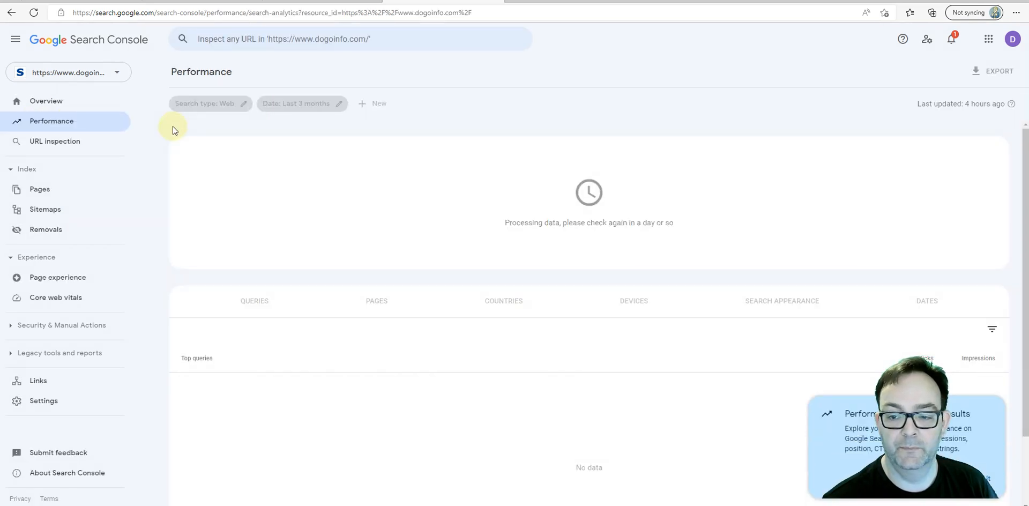
{"action": "left_click", "coordinate": [36, 213]}
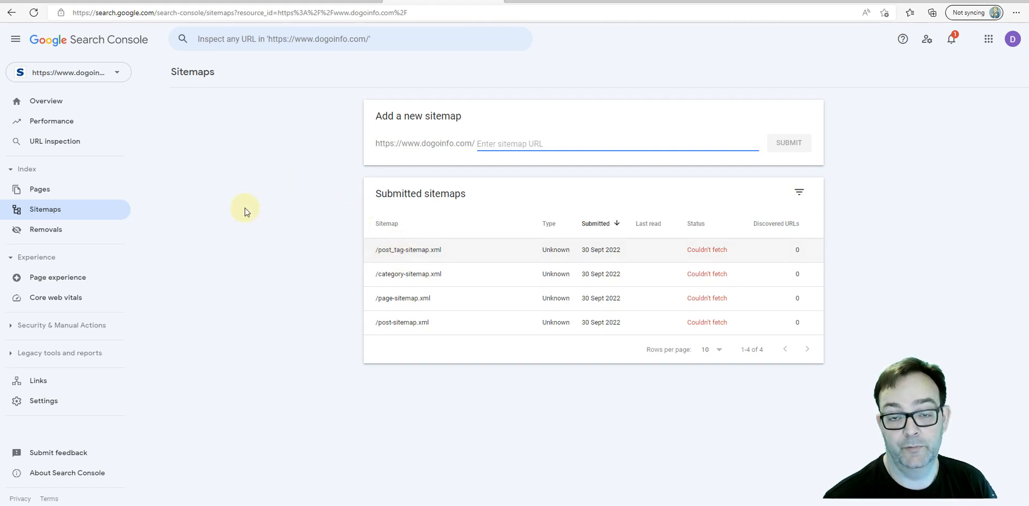
{"action": "left_click", "coordinate": [41, 101]}
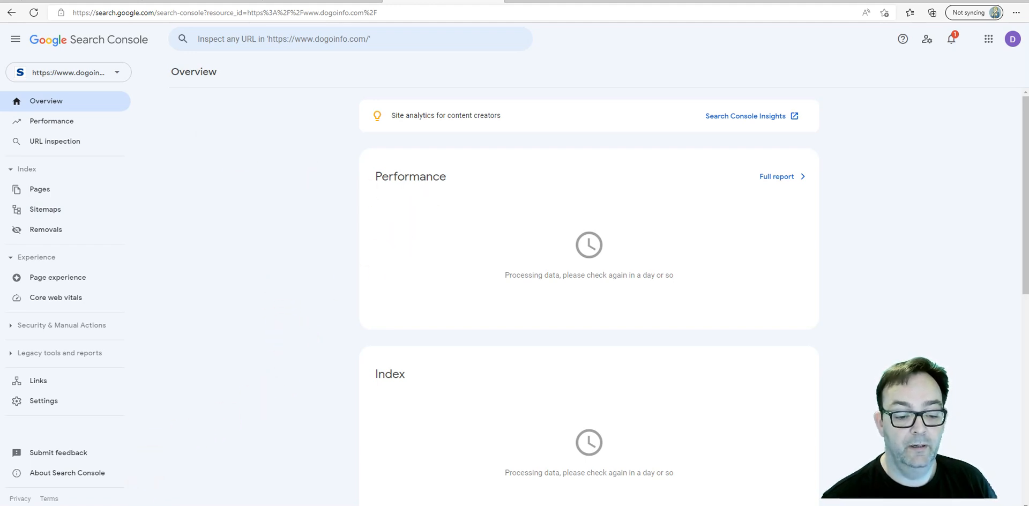
Step: Switch back to the Site Kit dashboard in WordPress and look at where All in One SEO offers its Sitemaps page
{"action": "mouse_move", "coordinate": [108, 505]}
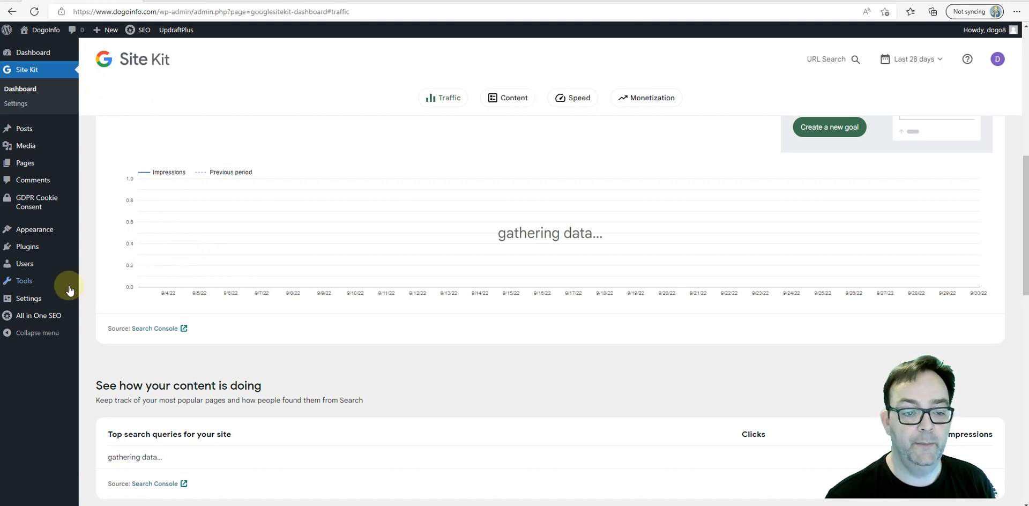
{"action": "mouse_move", "coordinate": [16, 320]}
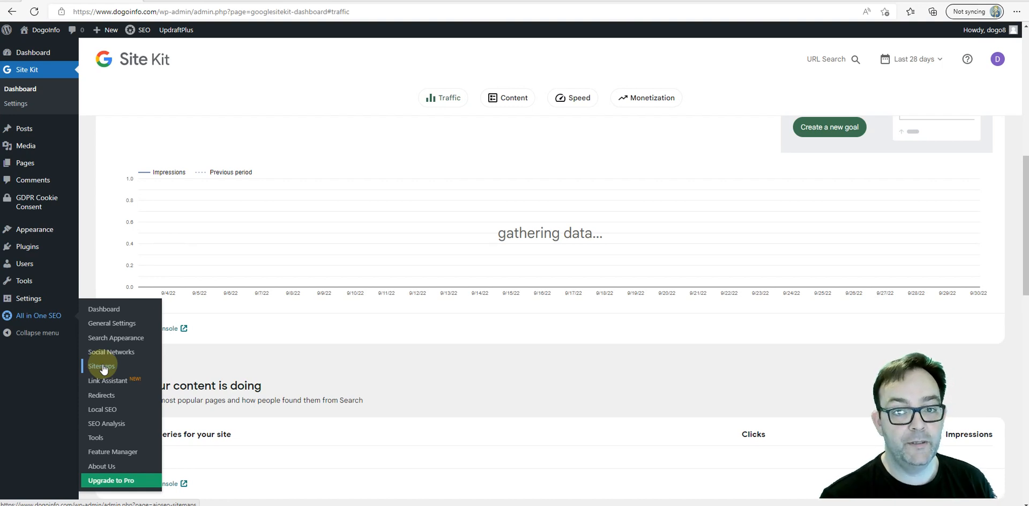
{"action": "left_click_drag", "start_coordinate": [0, 103], "coordinate": [0, 97]}
{"action": "left_click", "coordinate": [314, 127]}
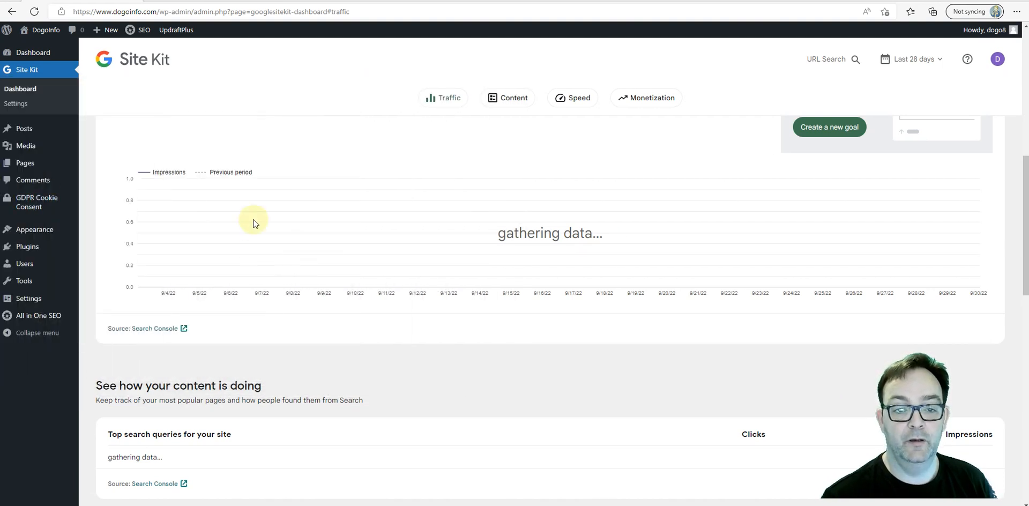
Step: Examine the Site Kit dashboard's audience chart, the search traffic section for the last 28 days and its Search Console source link
{"action": "scroll", "coordinate": [254, 223], "scroll_direction": "up", "scroll_amount": 1}
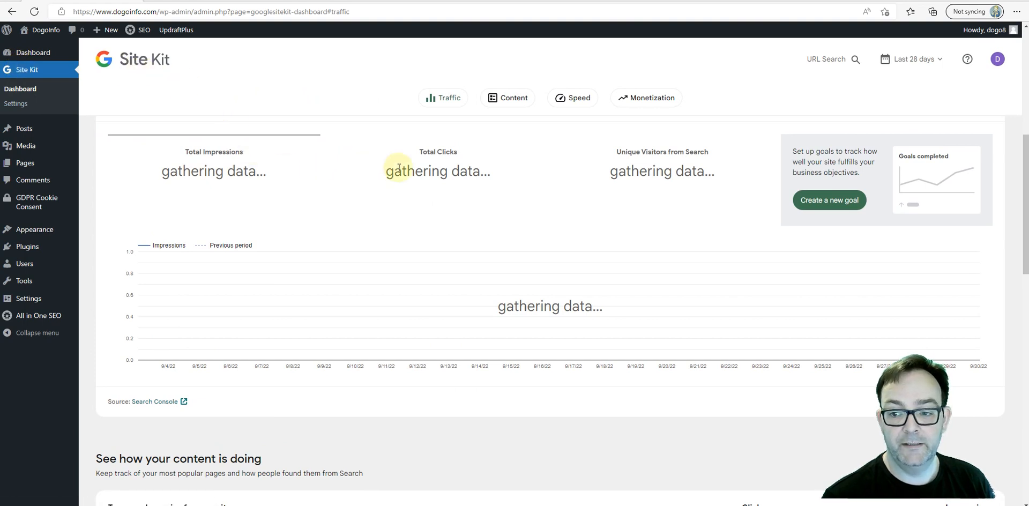
{"action": "scroll", "coordinate": [397, 171], "scroll_direction": "down", "scroll_amount": 2}
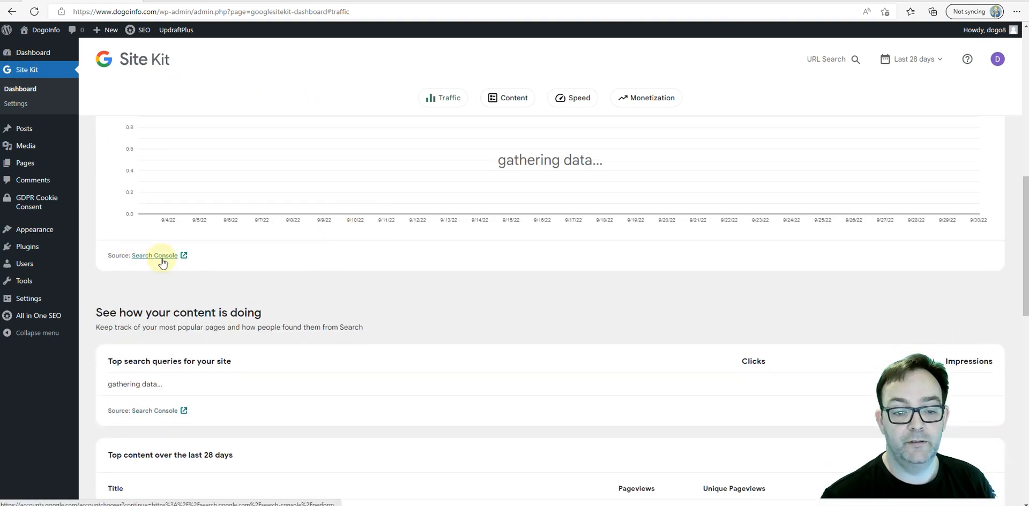
{"action": "scroll", "coordinate": [298, 264], "scroll_direction": "up", "scroll_amount": 2}
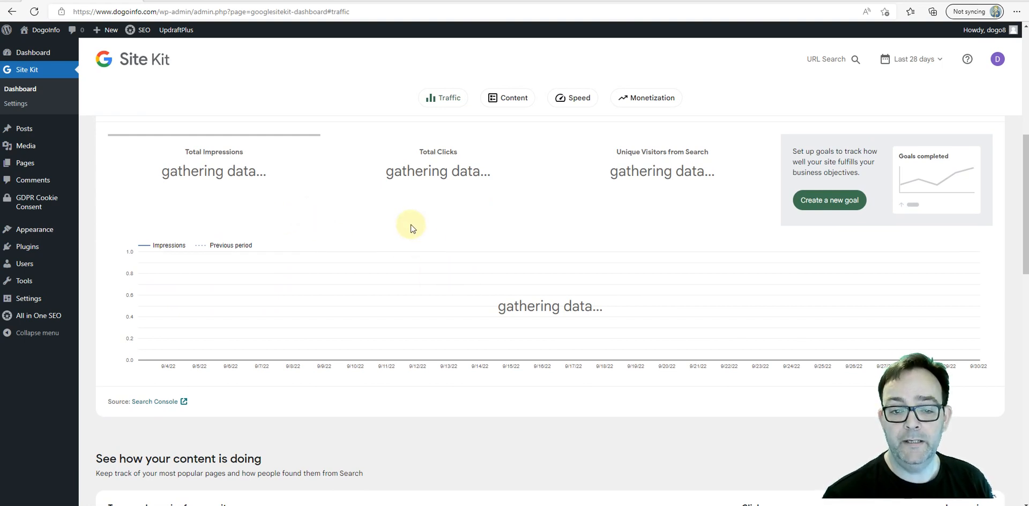
{"action": "scroll", "coordinate": [403, 224], "scroll_direction": "up", "scroll_amount": 1}
{"action": "scroll", "coordinate": [398, 223], "scroll_direction": "up", "scroll_amount": 4}
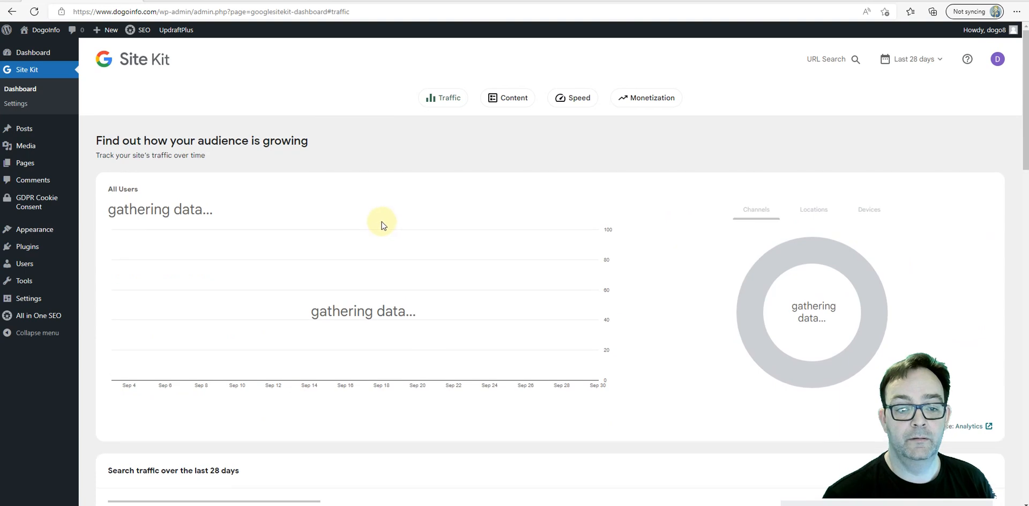
{"action": "scroll", "coordinate": [341, 194], "scroll_direction": "down", "scroll_amount": 5}
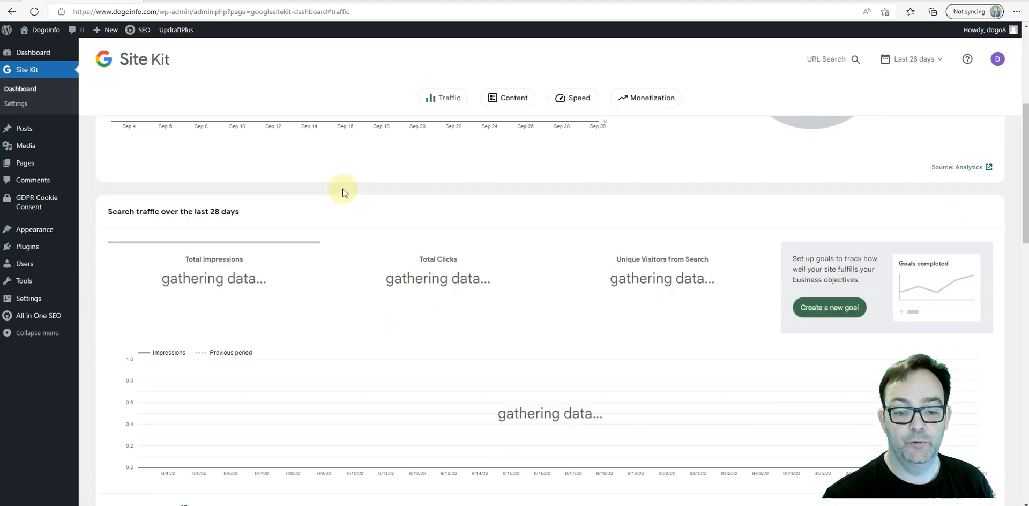
{"action": "scroll", "coordinate": [343, 193], "scroll_direction": "down", "scroll_amount": 1}
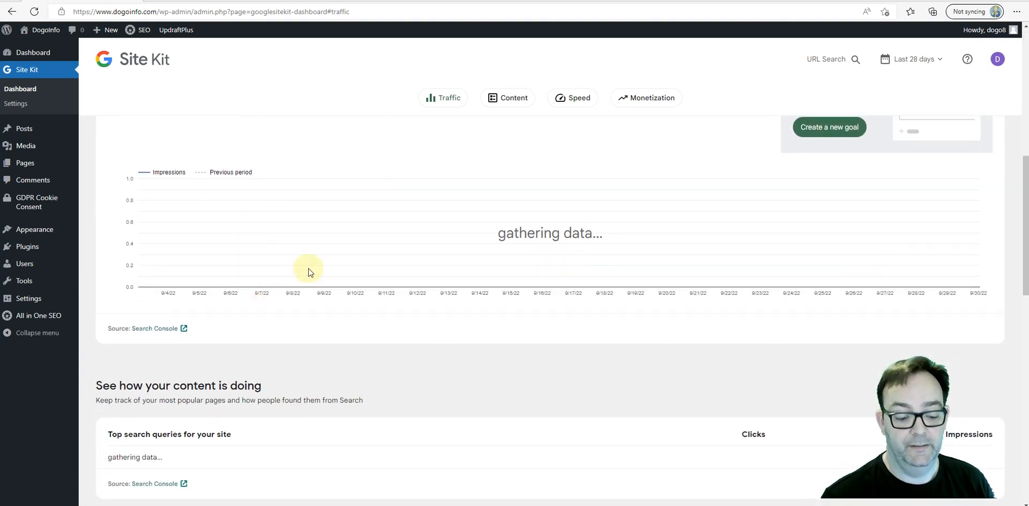
{"action": "scroll", "coordinate": [305, 272], "scroll_direction": "up", "scroll_amount": 1}
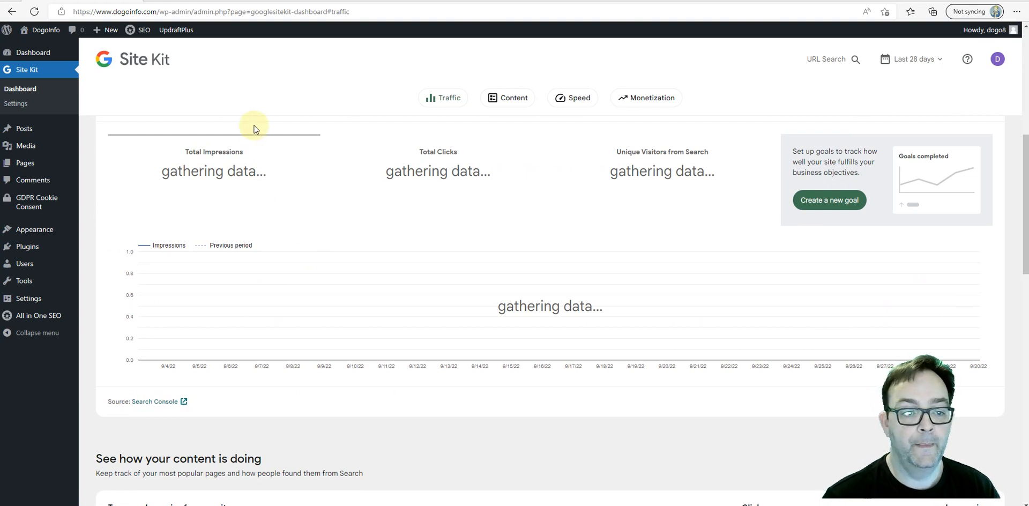